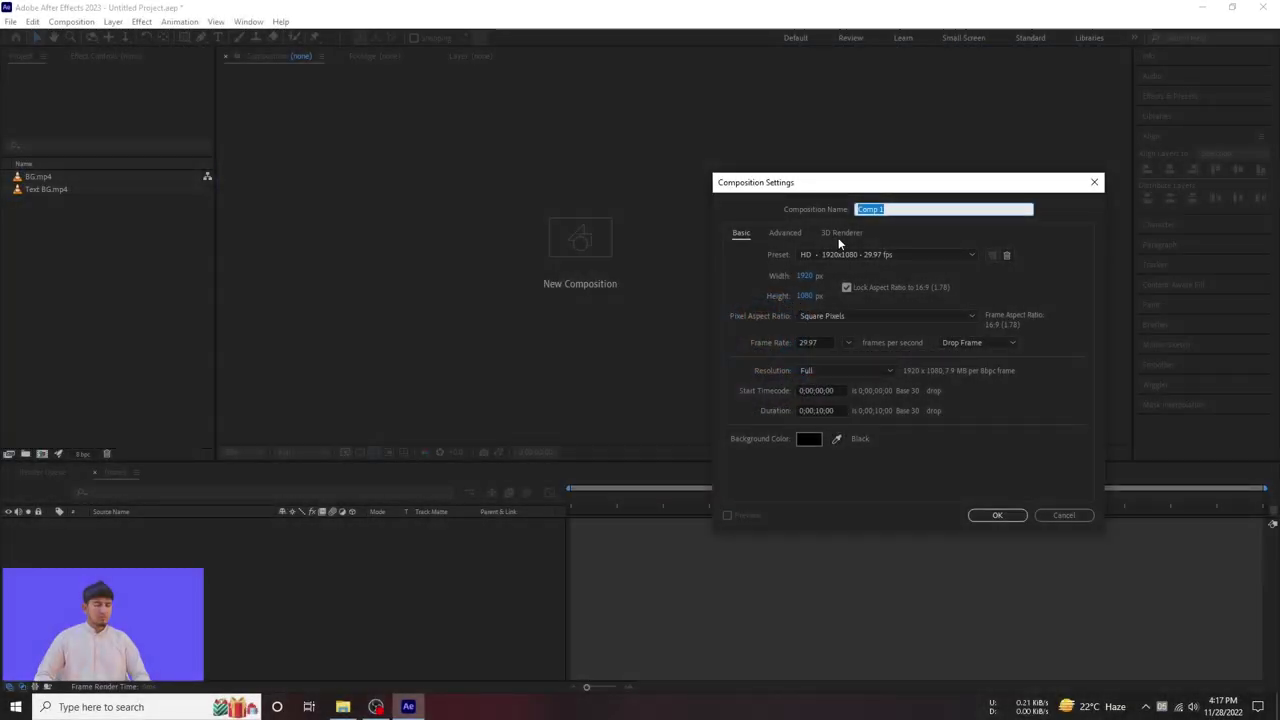
Step: Create a composition named Text and type the title 'THE CITY LIGHTS' in it
text(Text)
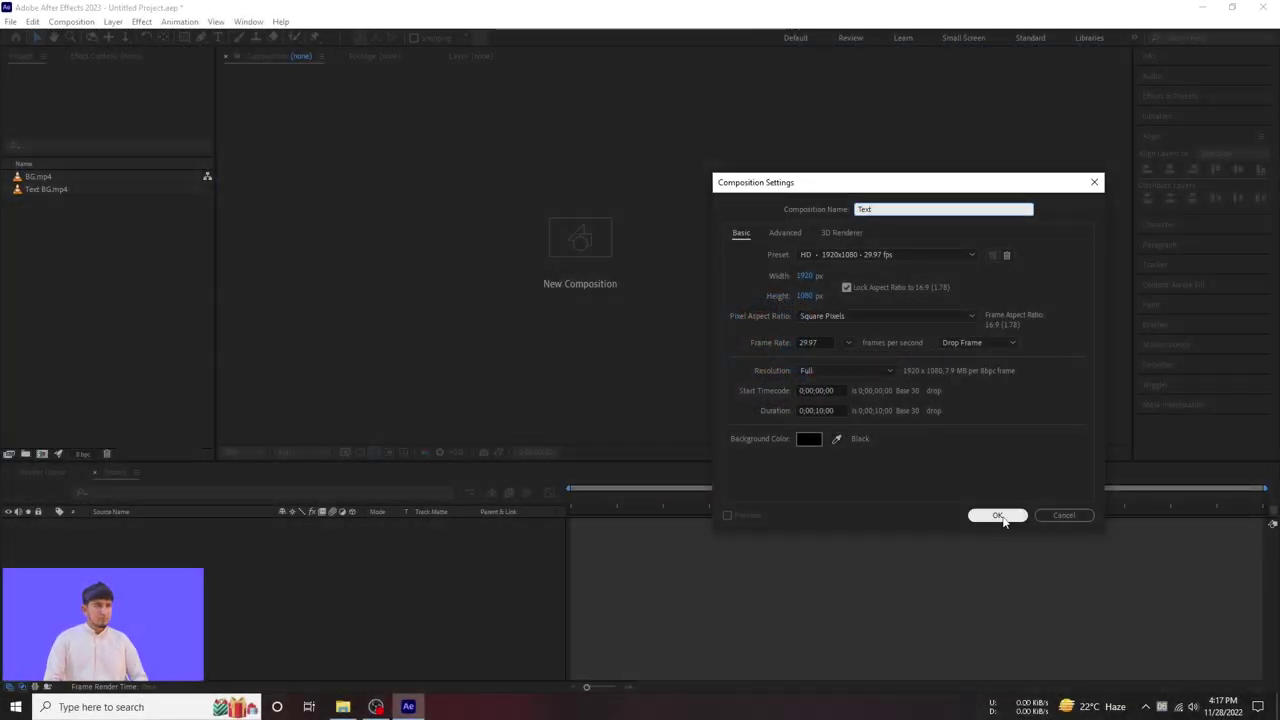
click(997, 515)
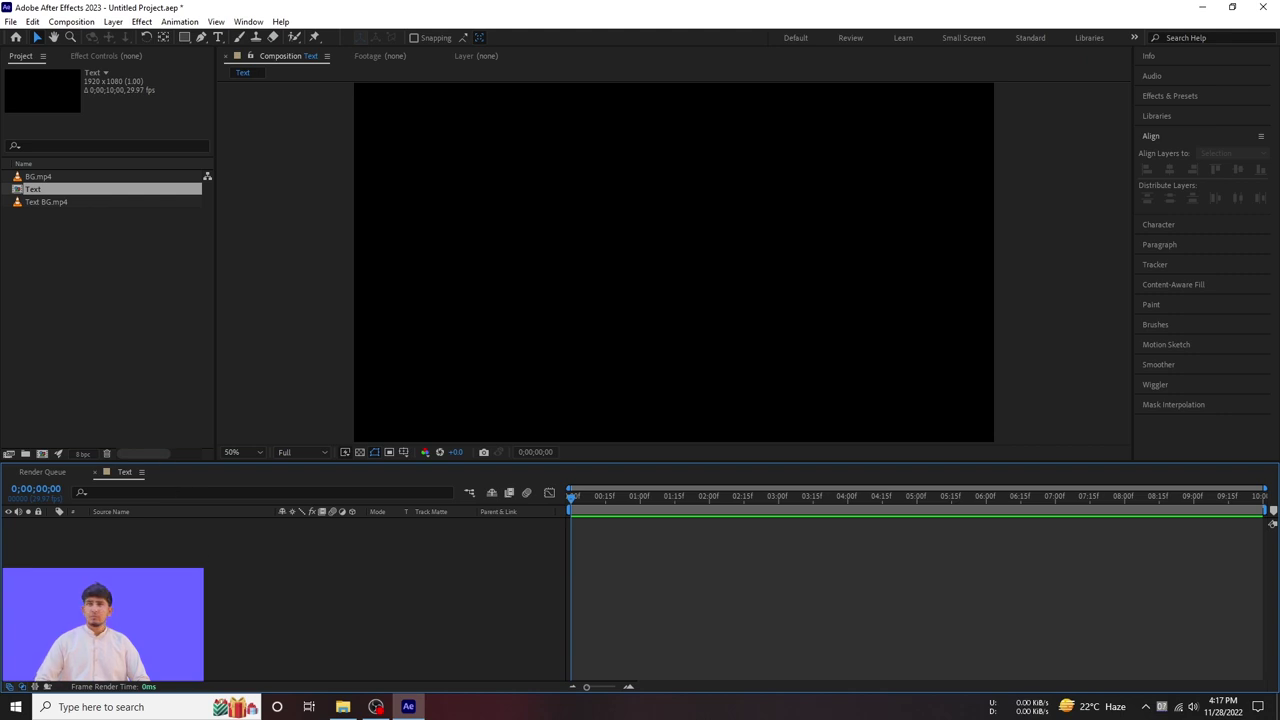
click(218, 37)
click(500, 286)
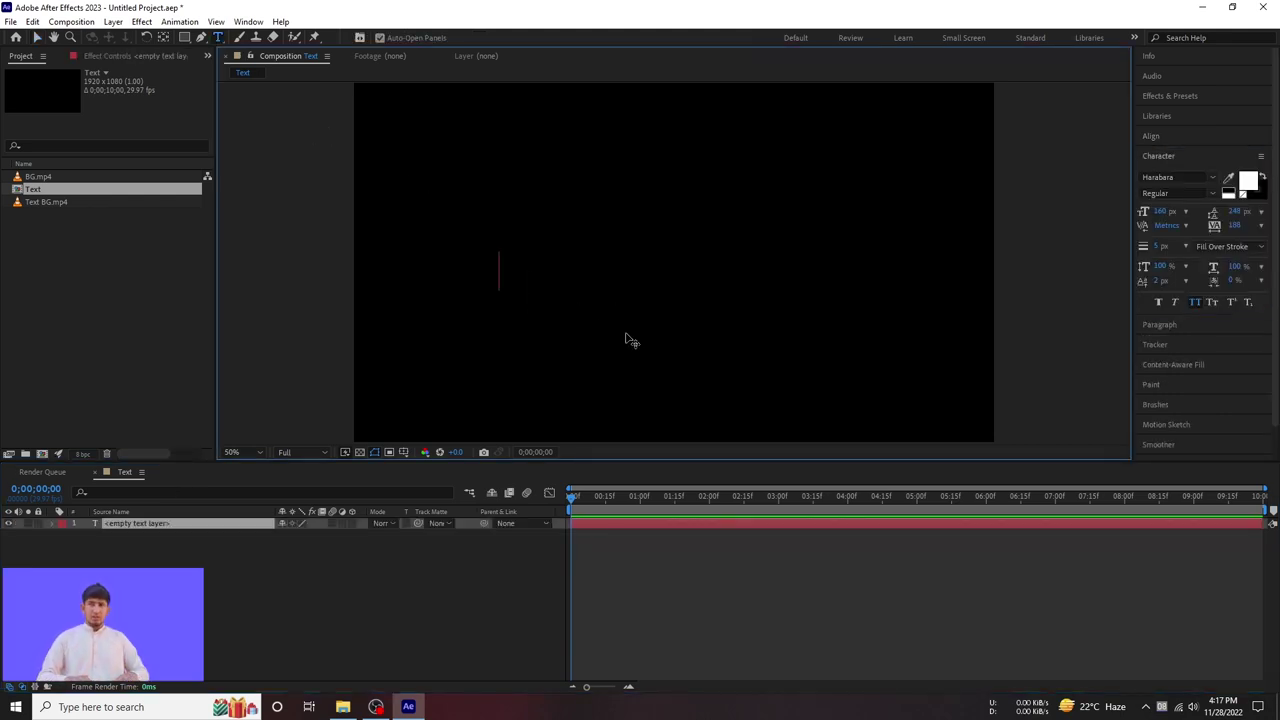
text(the city lights)
click(246, 530)
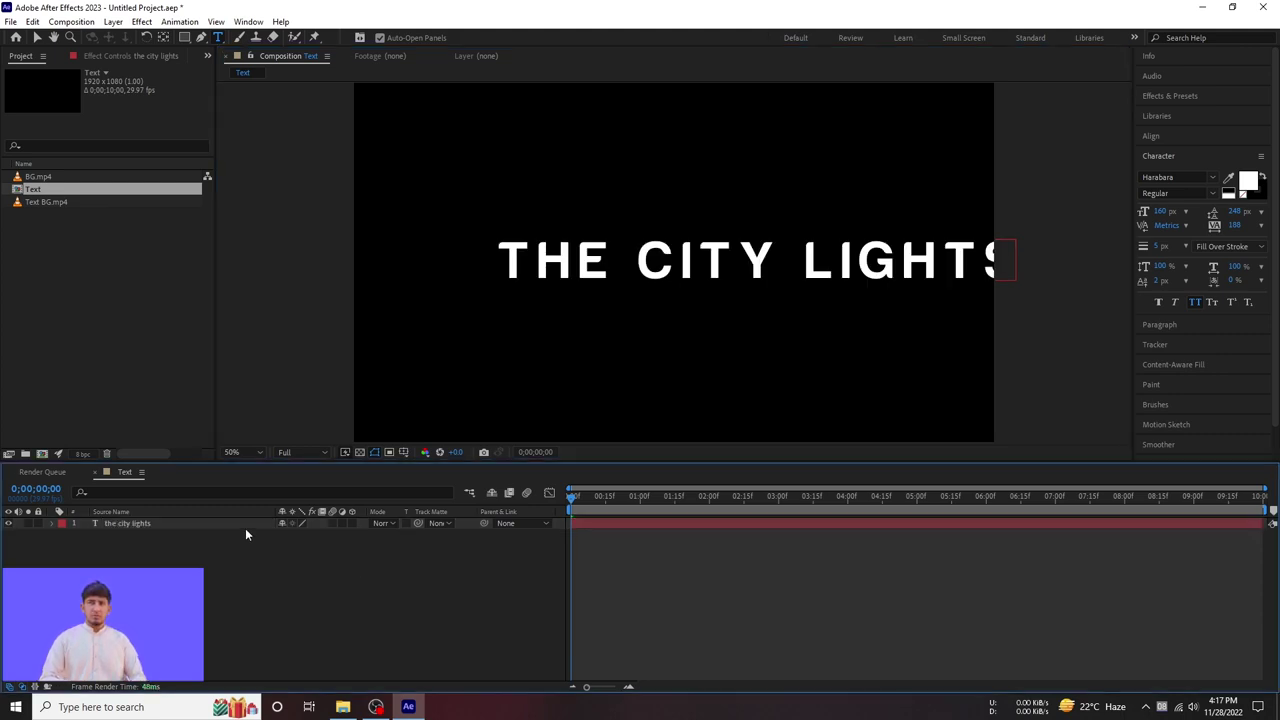
Step: Centre the title horizontally in the composition
click(168, 528)
click(1158, 137)
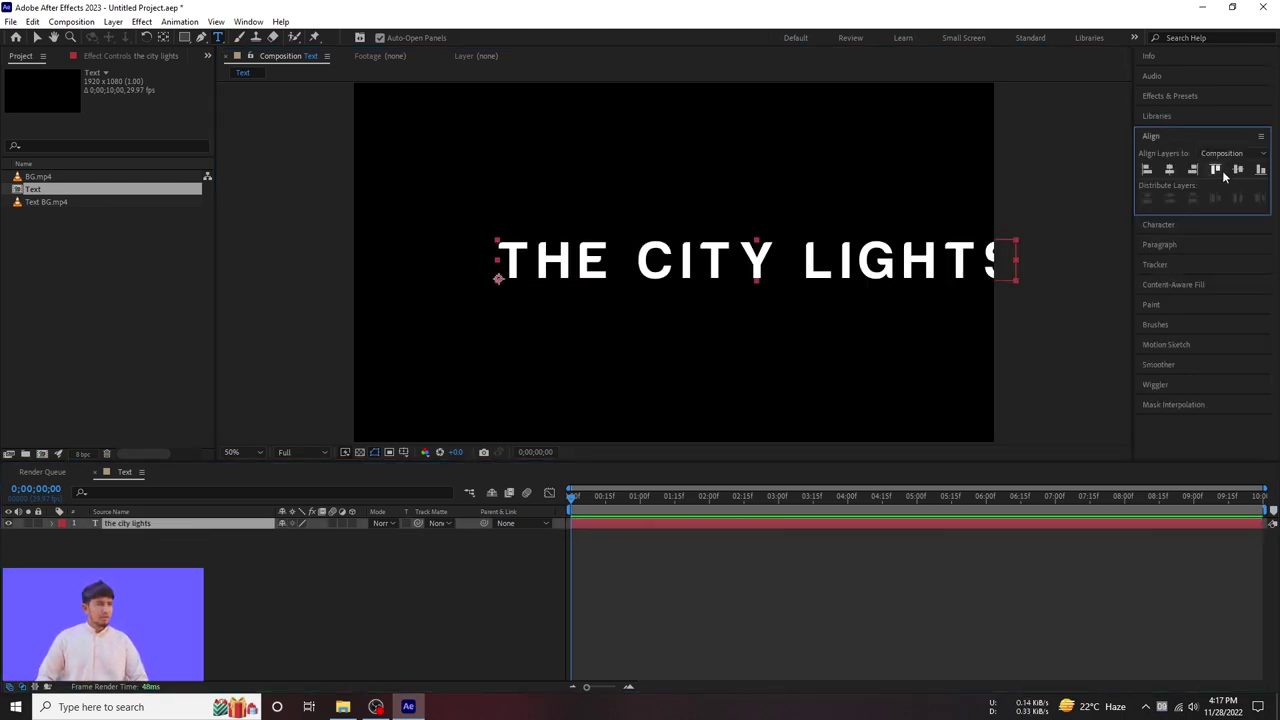
click(1193, 170)
click(308, 617)
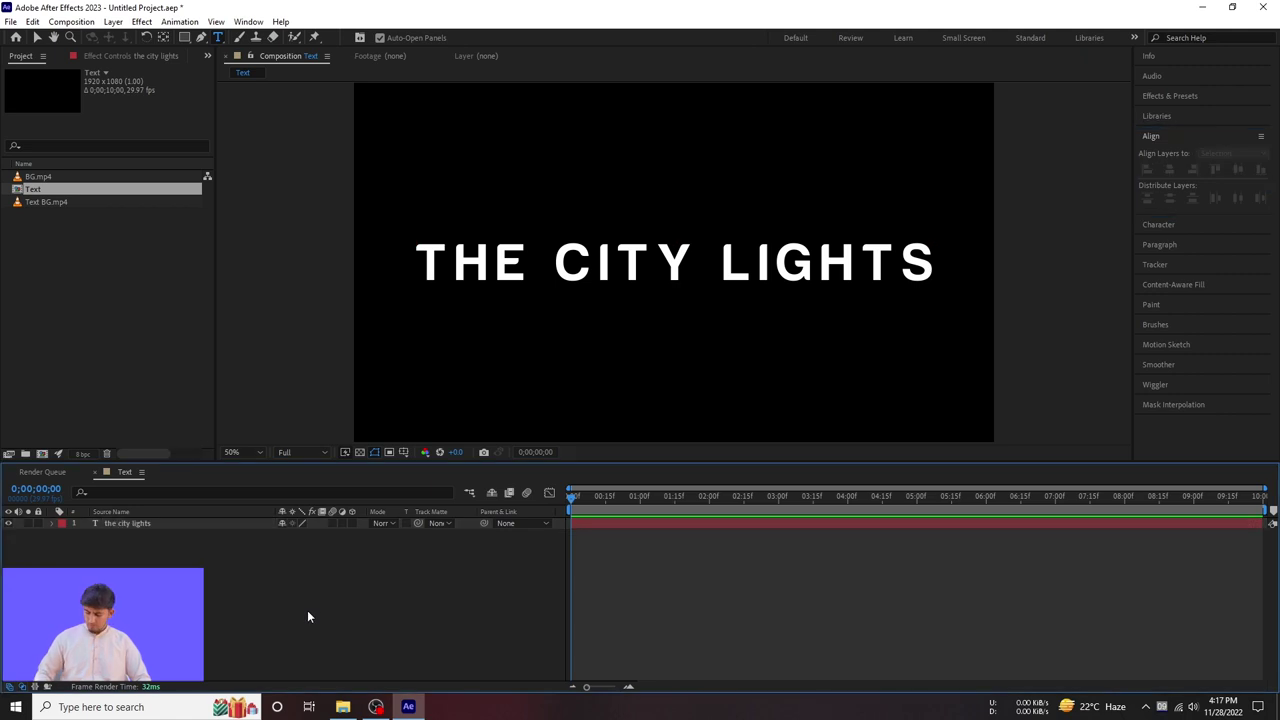
Step: Set the title's font size to 140 px
click(163, 526)
click(1152, 136)
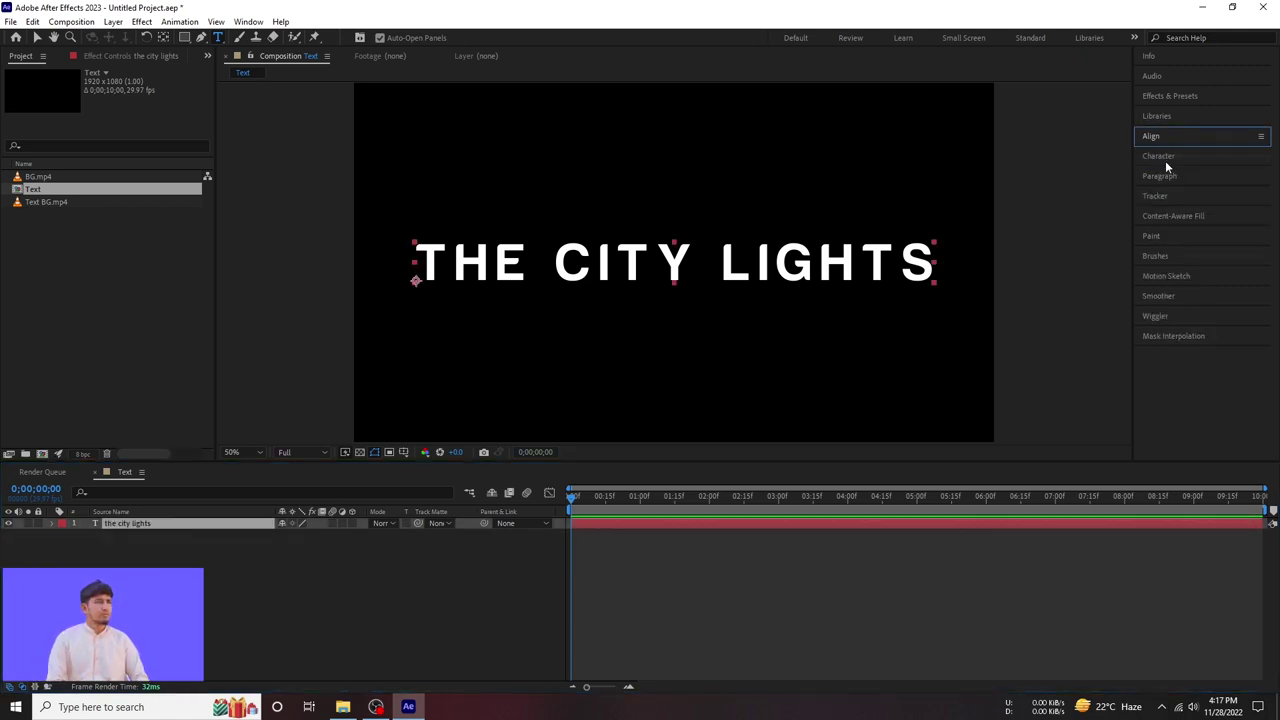
click(1160, 156)
click(1165, 212)
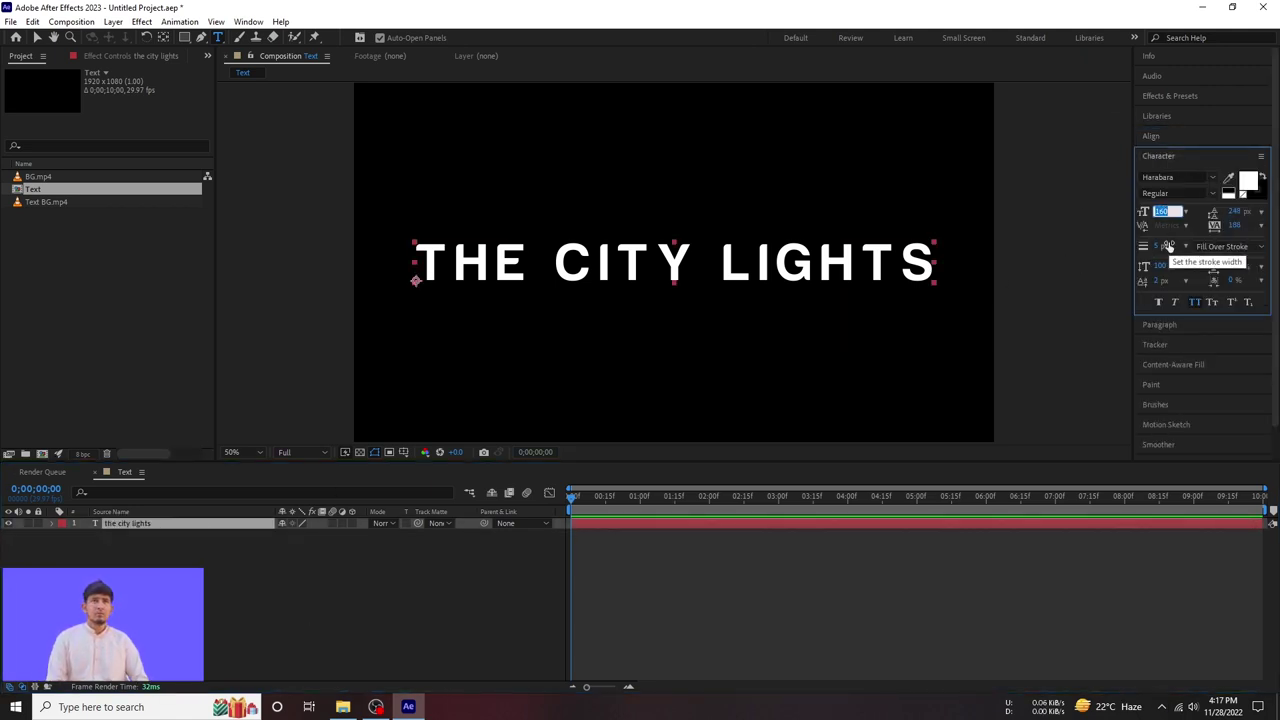
text(14)
key(Return)
text(140)
key(Return)
click(355, 597)
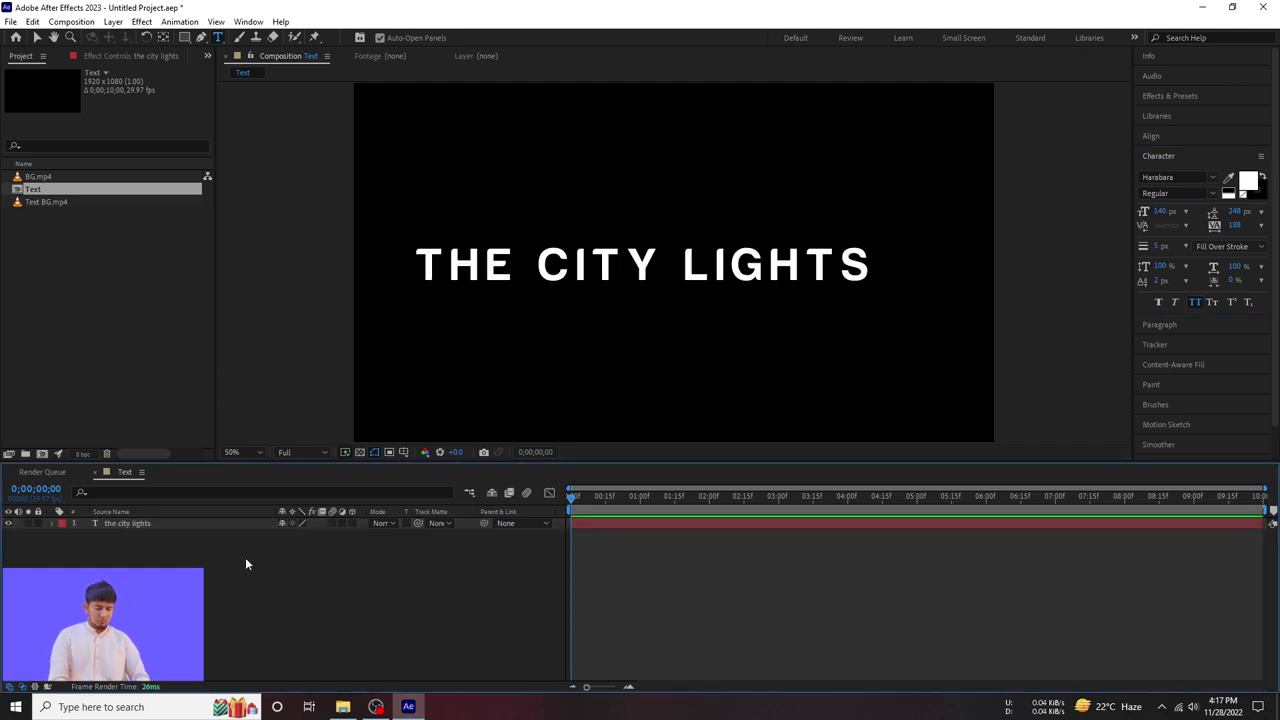
Step: Recentre the resized title horizontally and reselect its layer
click(163, 524)
click(1210, 136)
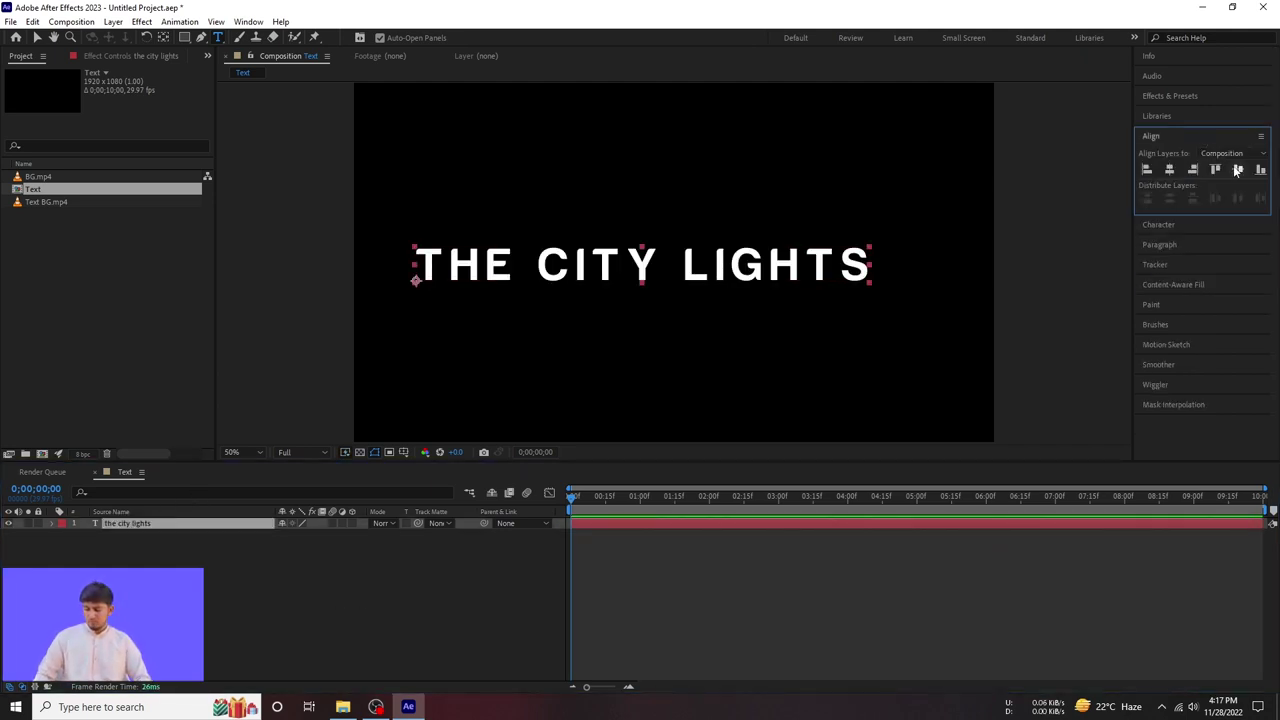
click(1167, 172)
click(369, 581)
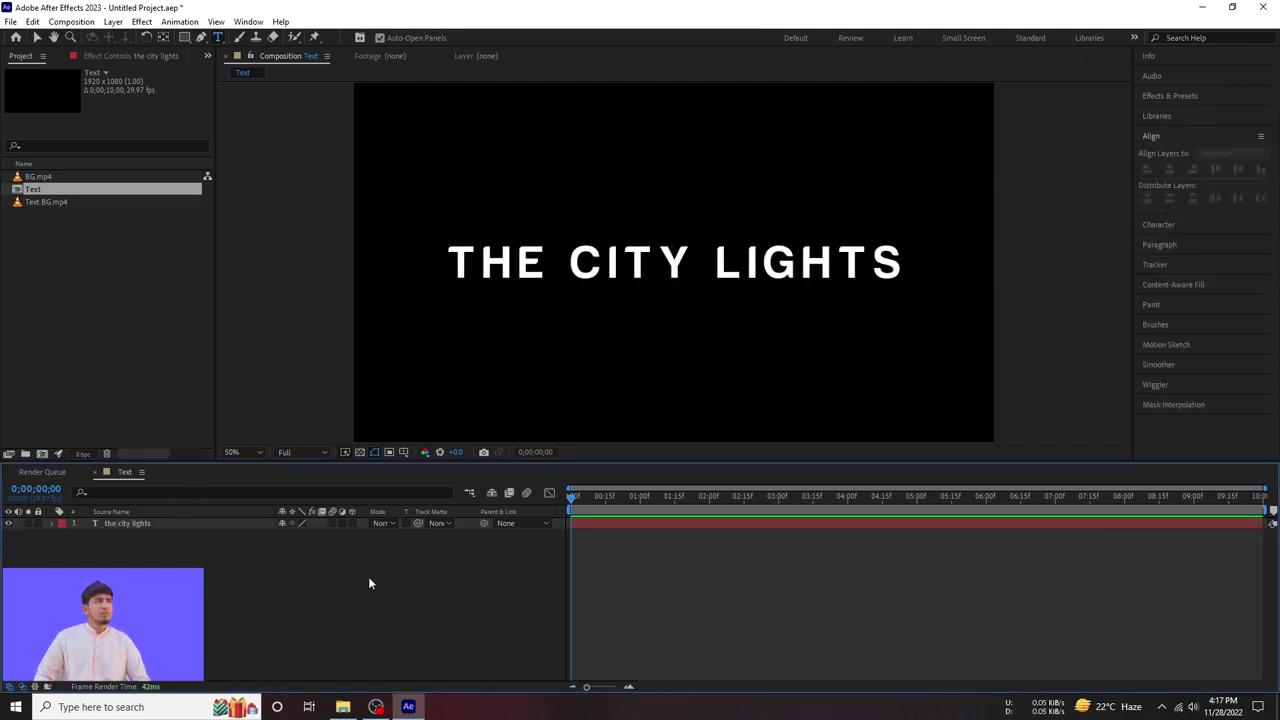
click(126, 523)
Step: Add the Text BG.mp4 footage to the timeline beneath the title layer
key(v)
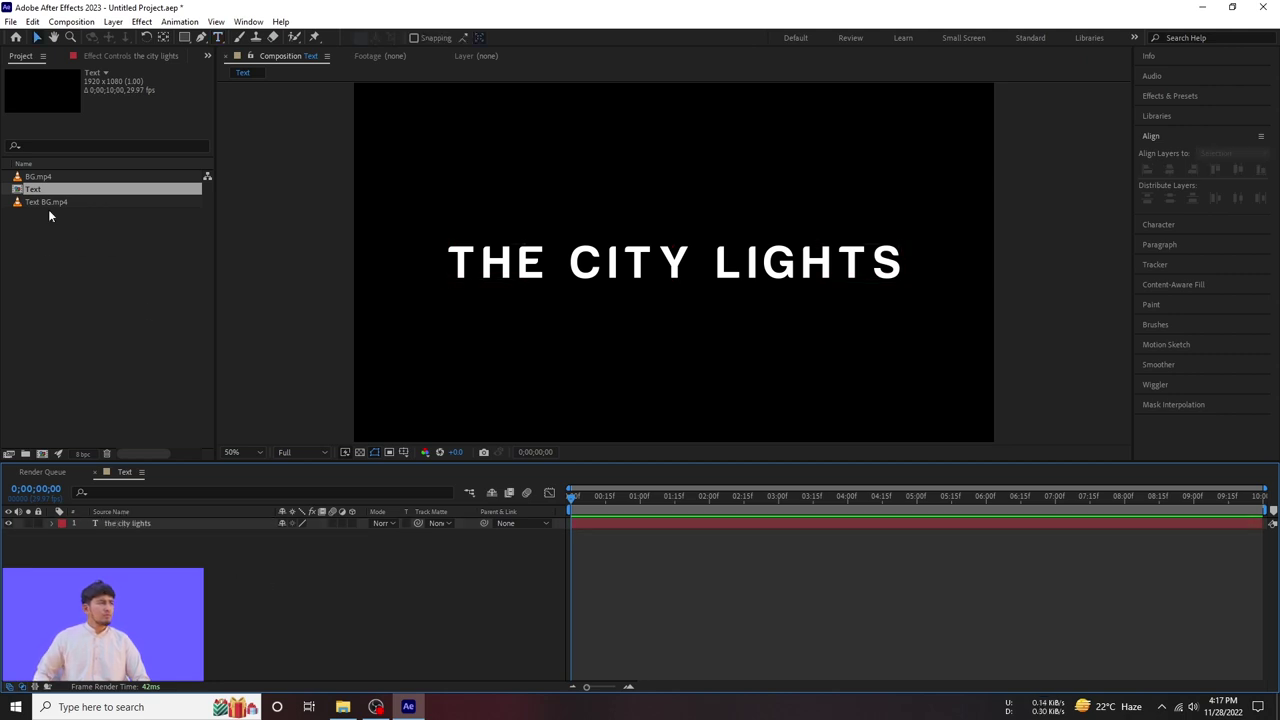
click(65, 202)
drag(51, 207, 134, 540)
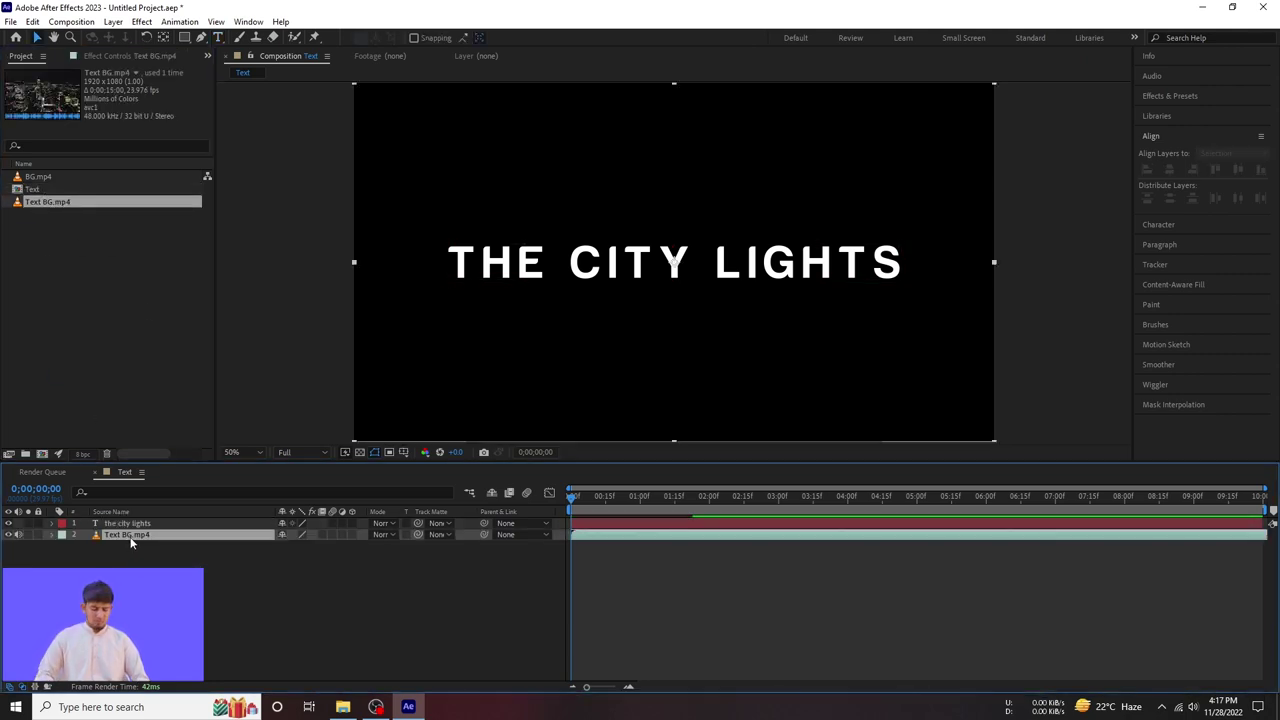
click(163, 524)
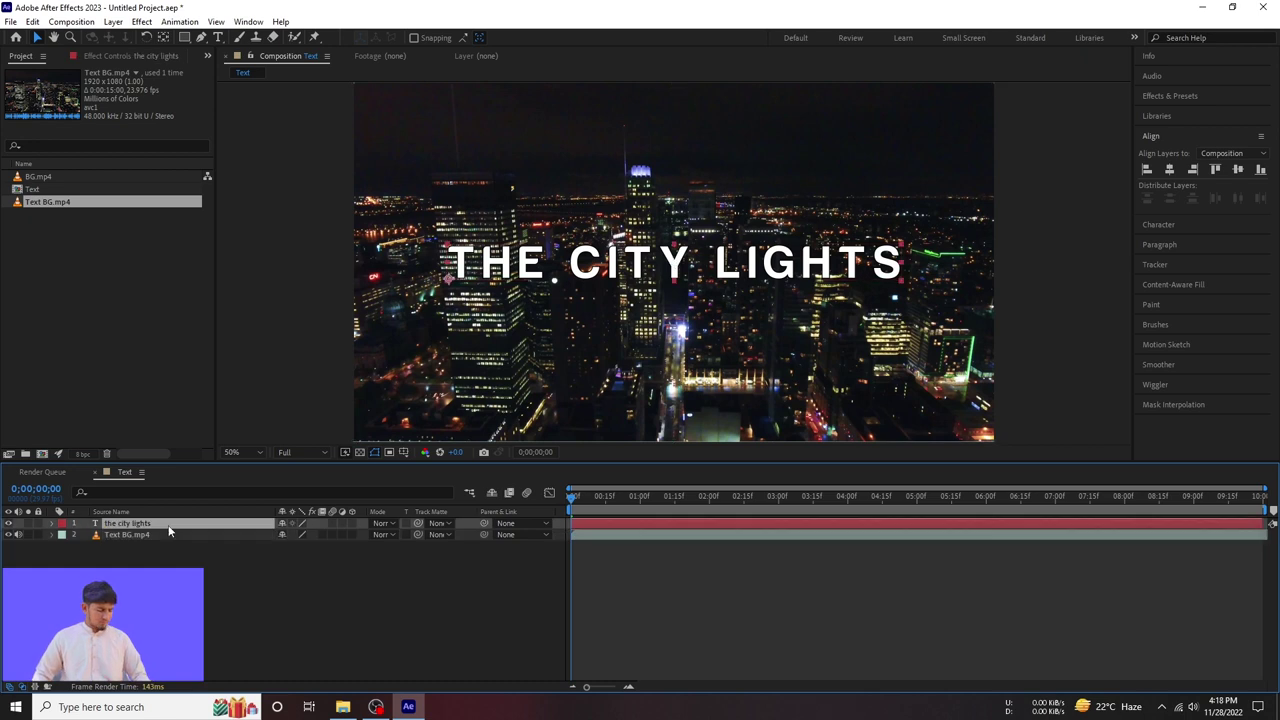
click(160, 535)
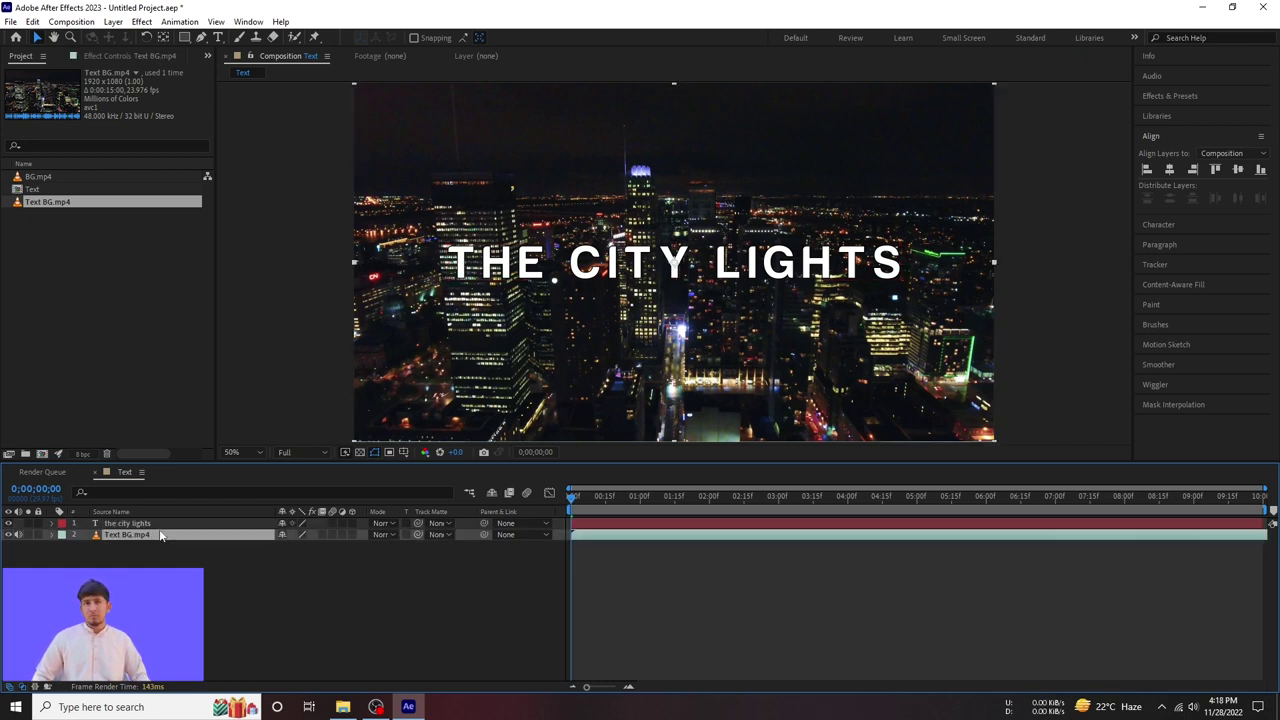
click(160, 524)
Step: Make the title layer the track matte for the Text BG.mp4 footage
mouse_move(418, 523)
mouse_down()
mouse_move(188, 558)
mouse_move(150, 535)
mouse_up()
drag(659, 494, 699, 505)
key(ctrl+z)
key(Home)
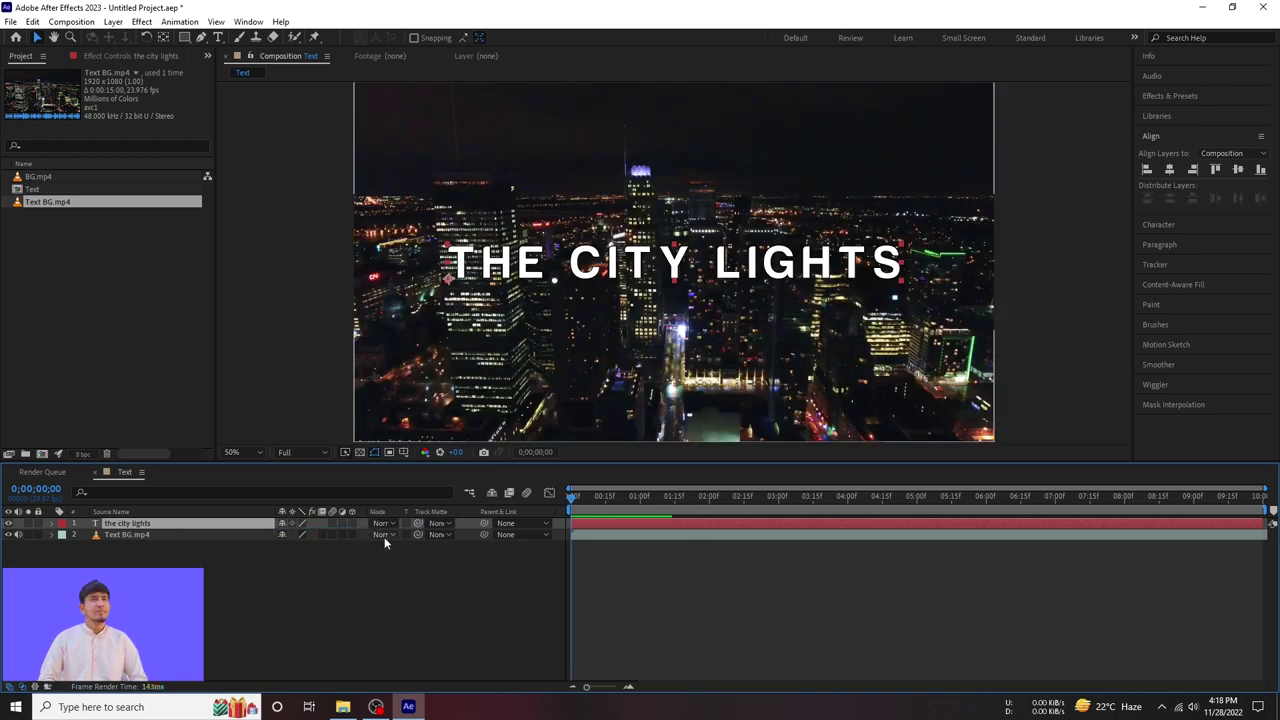
drag(418, 534, 140, 524)
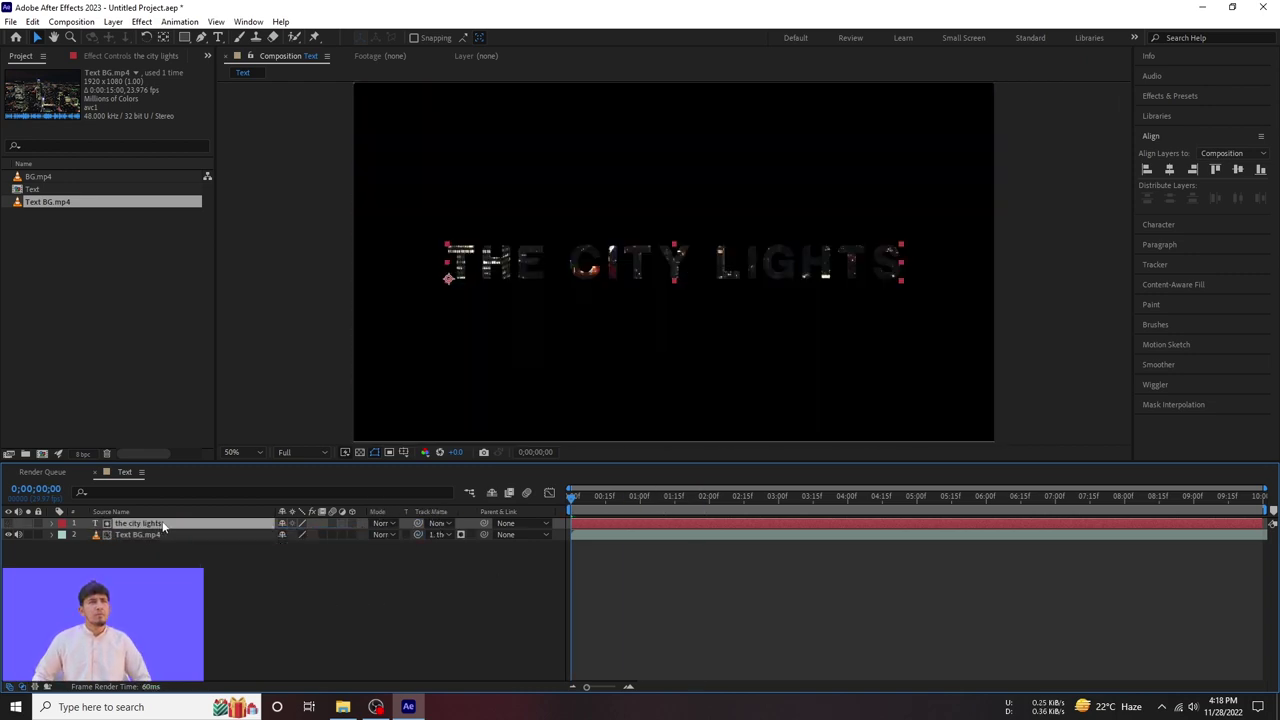
Step: Preview the title lettering filled with the night-city footage
key(space)
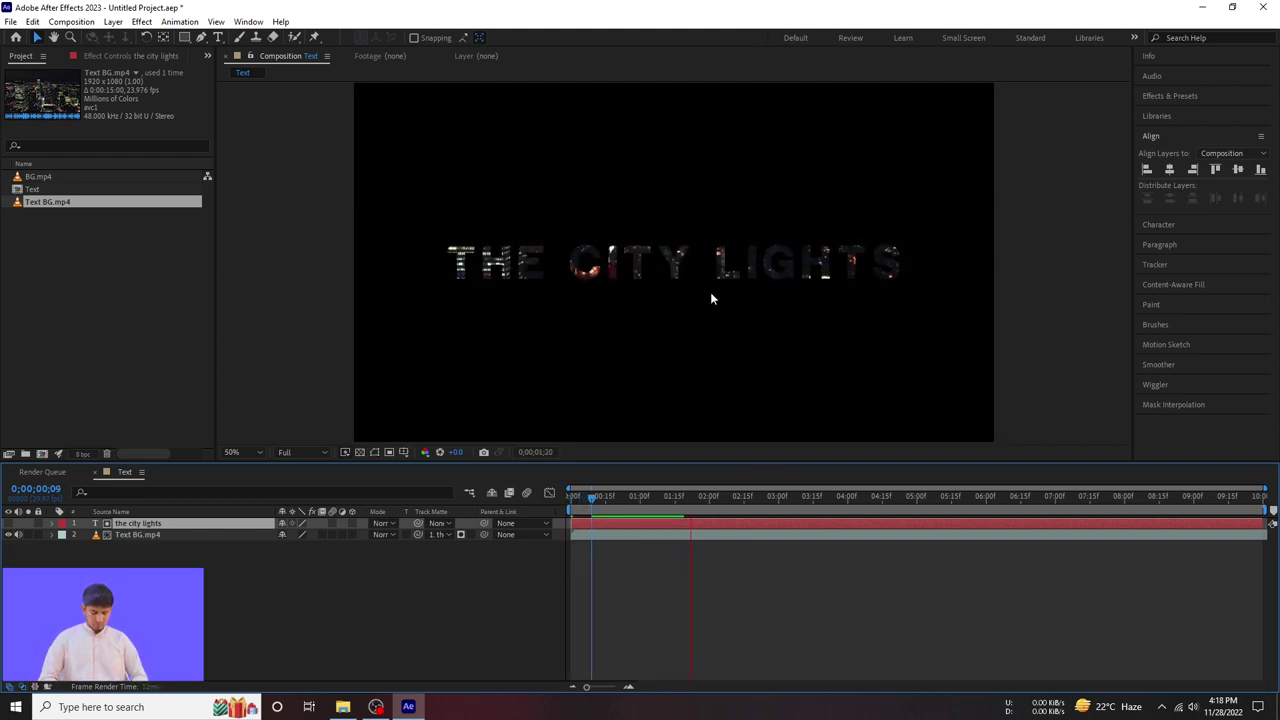
scroll(625, 281, up, 2)
scroll(625, 281, up, 4)
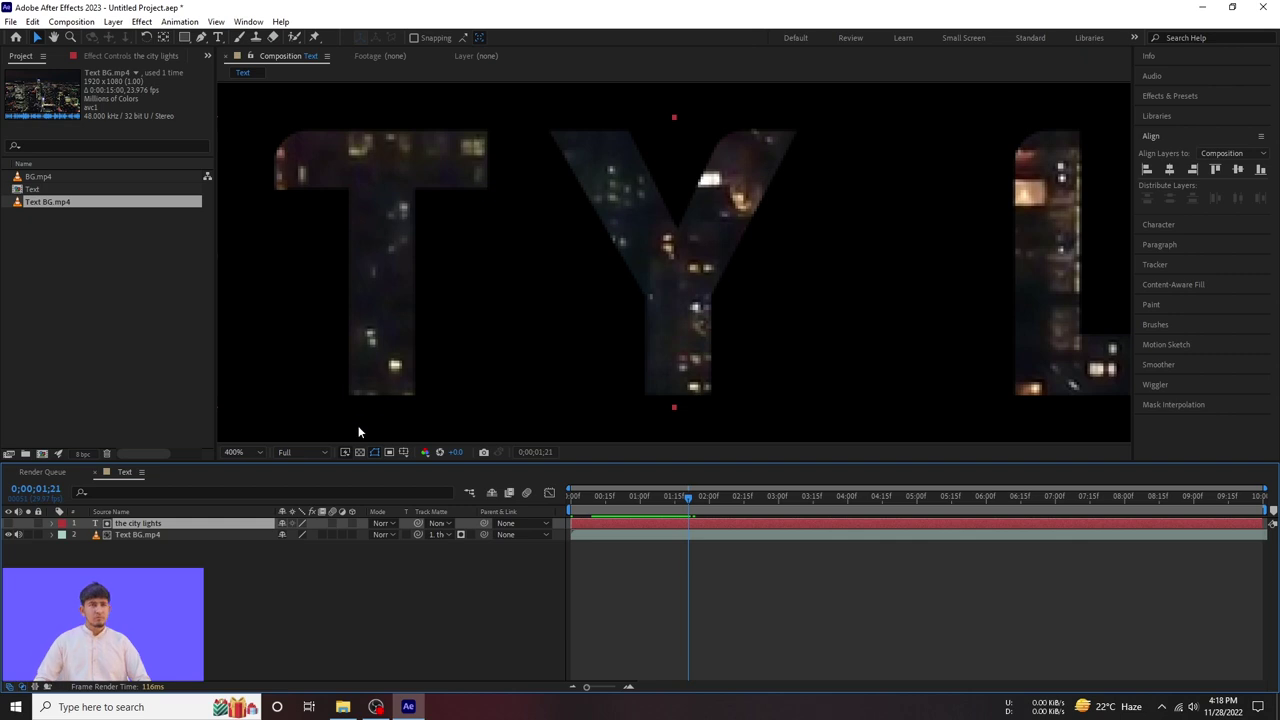
scroll(681, 318, down, 2)
scroll(681, 318, down, 2)
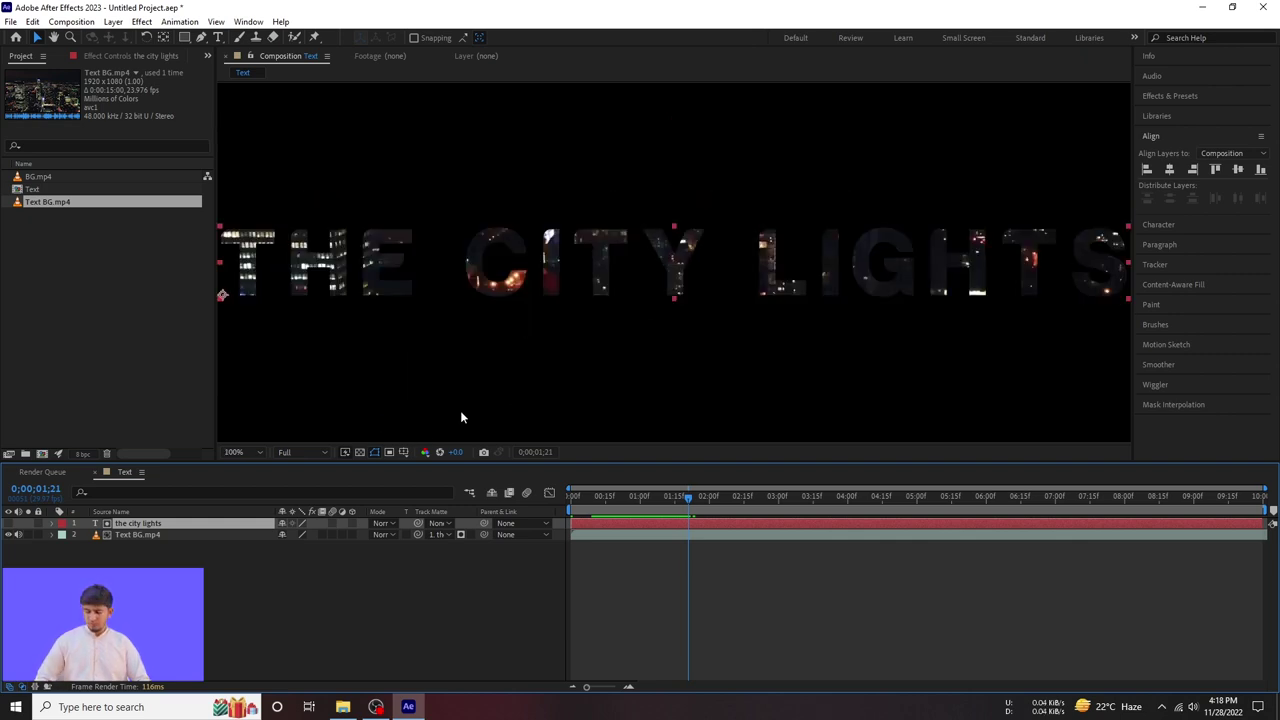
scroll(460, 410, down, 3)
scroll(460, 410, up, 3)
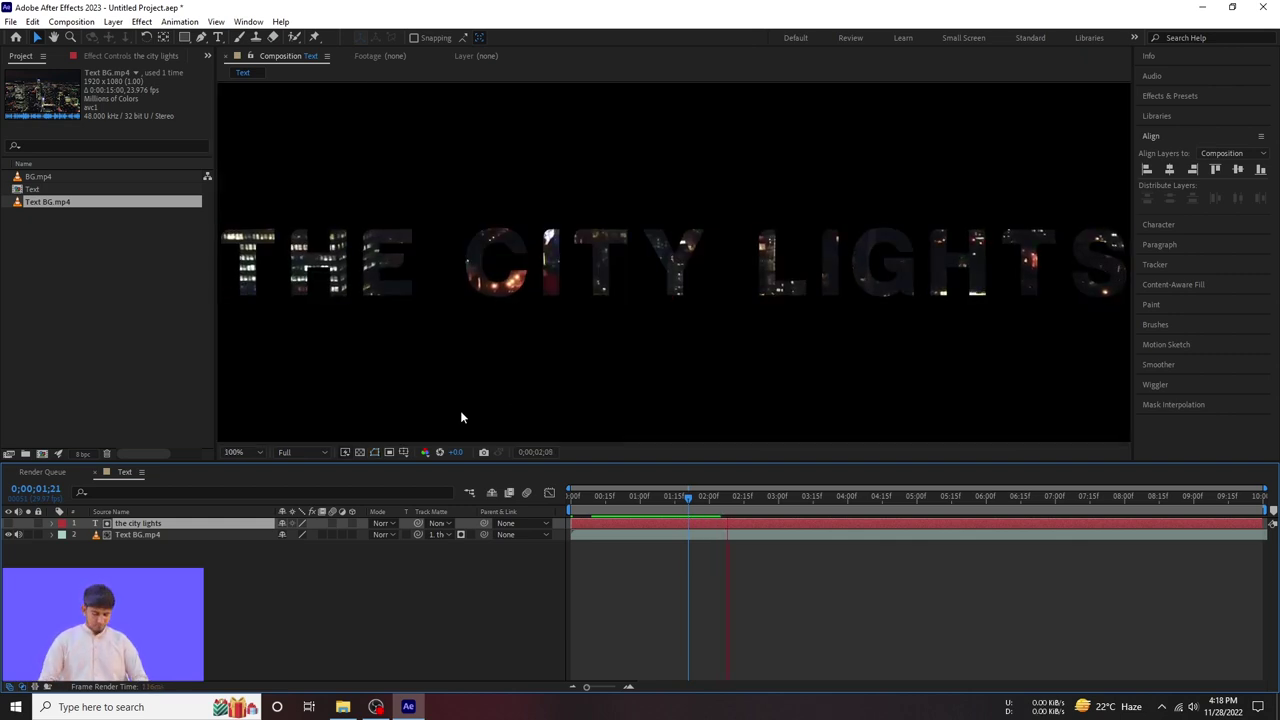
scroll(461, 417, up, 4)
scroll(461, 417, up, 2)
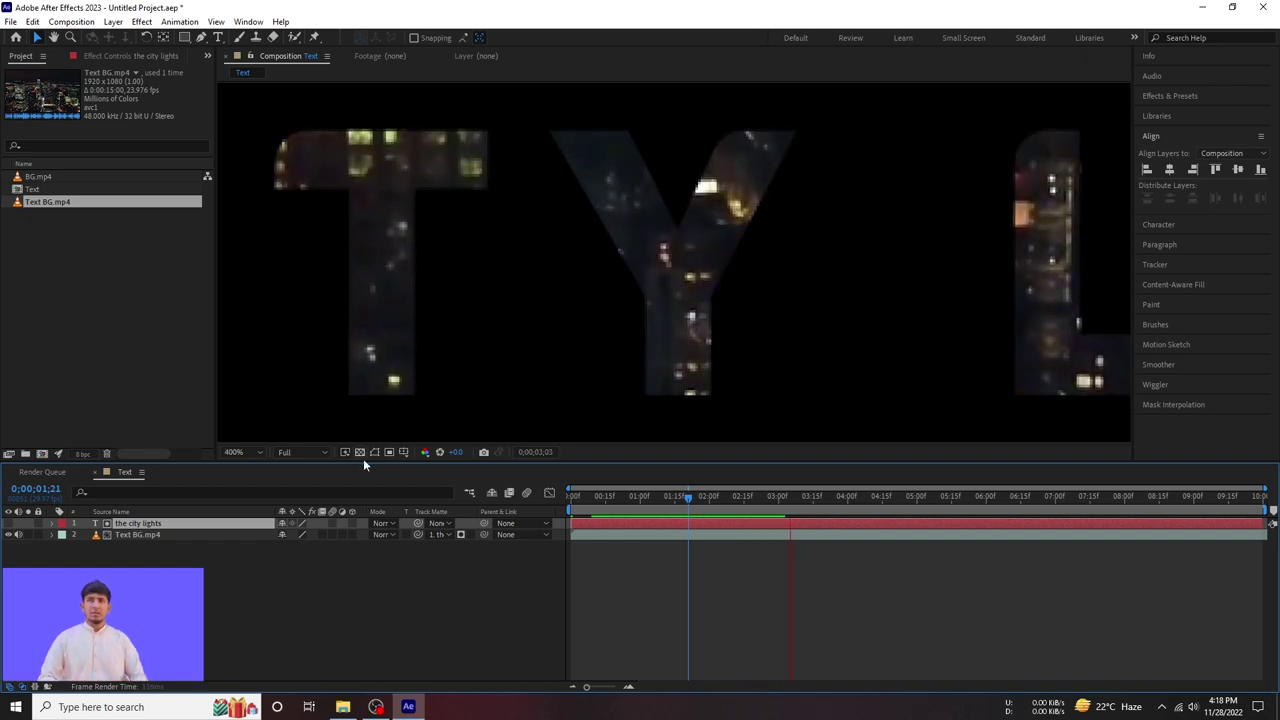
scroll(523, 349, down, 2)
scroll(521, 355, down, 6)
scroll(521, 357, down, 3)
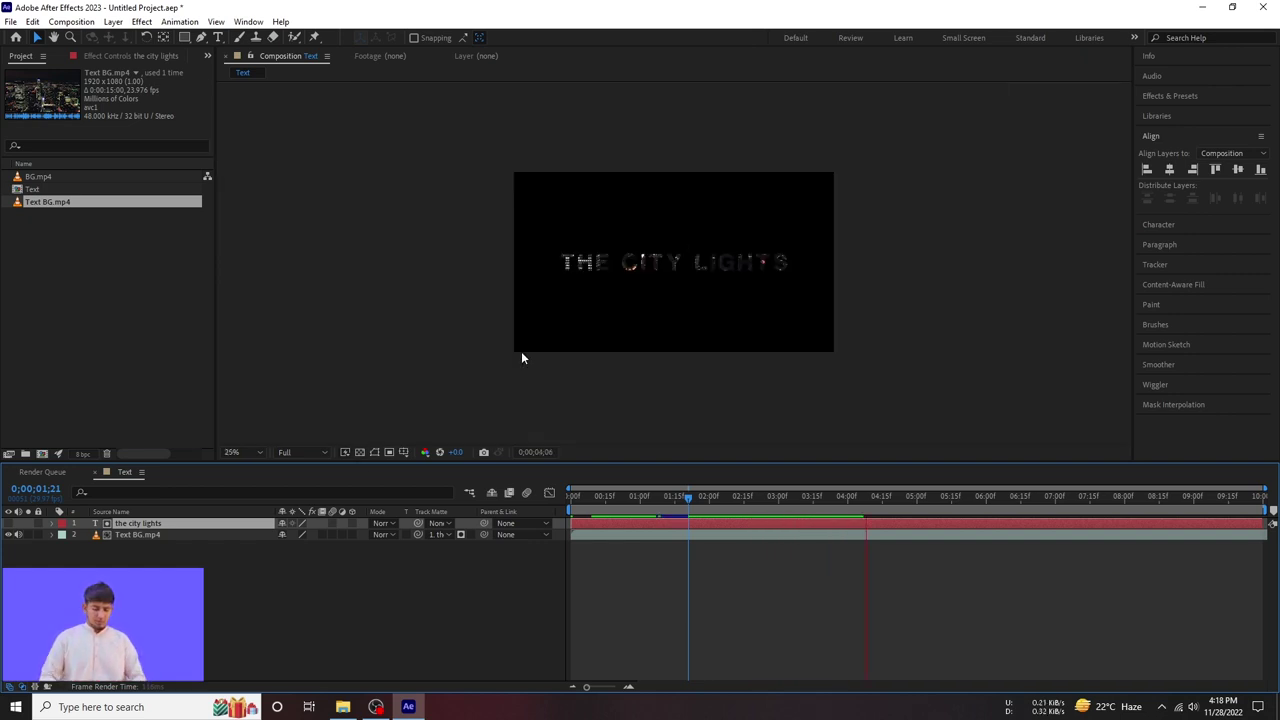
scroll(521, 357, up, 1)
key(space)
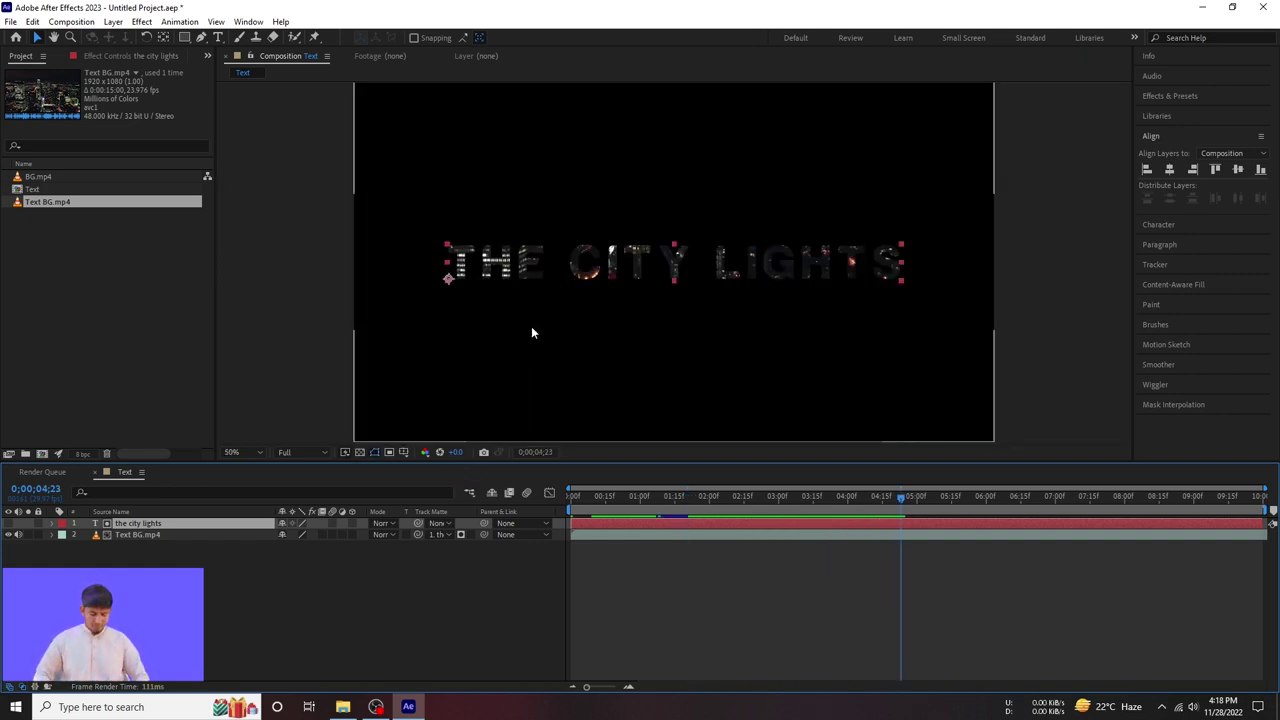
scroll(503, 297, up, 2)
scroll(467, 288, up, 2)
scroll(465, 290, down, 4)
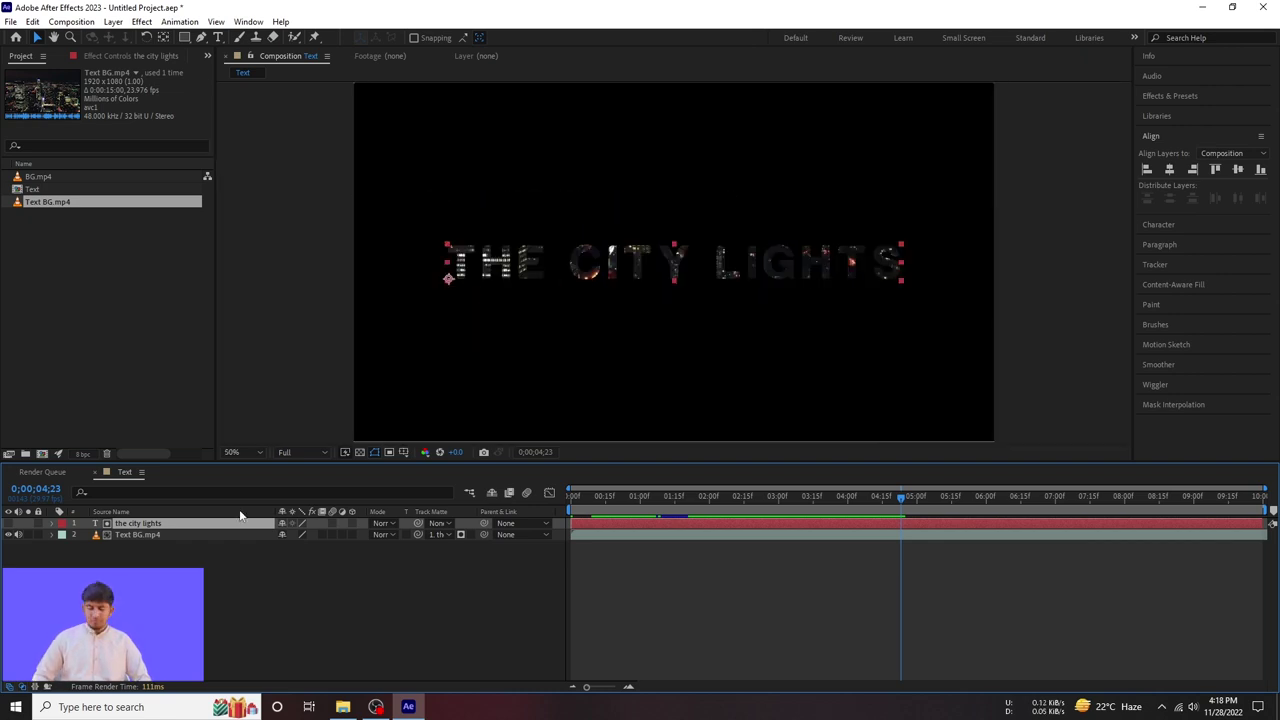
Step: Test-scale the title to about 422%, undo, and move its anchor point to the centre
key(s)
drag(294, 534, 459, 595)
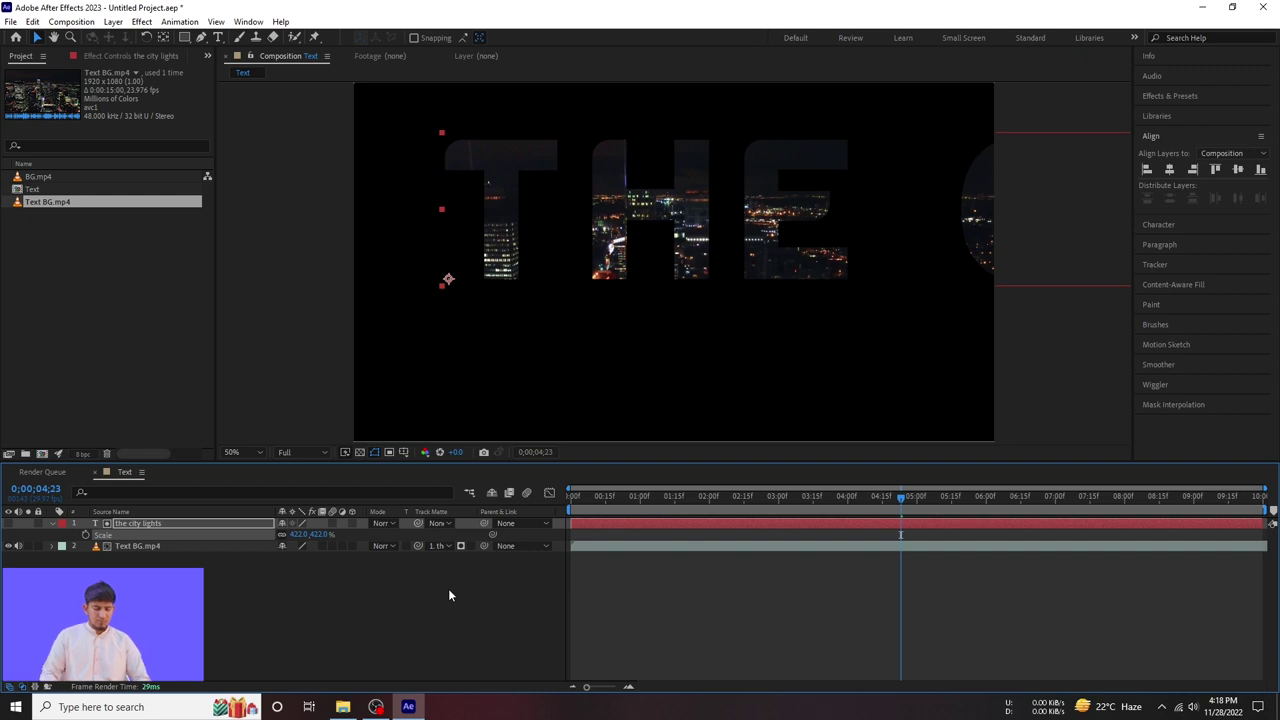
key(ctrl+z)
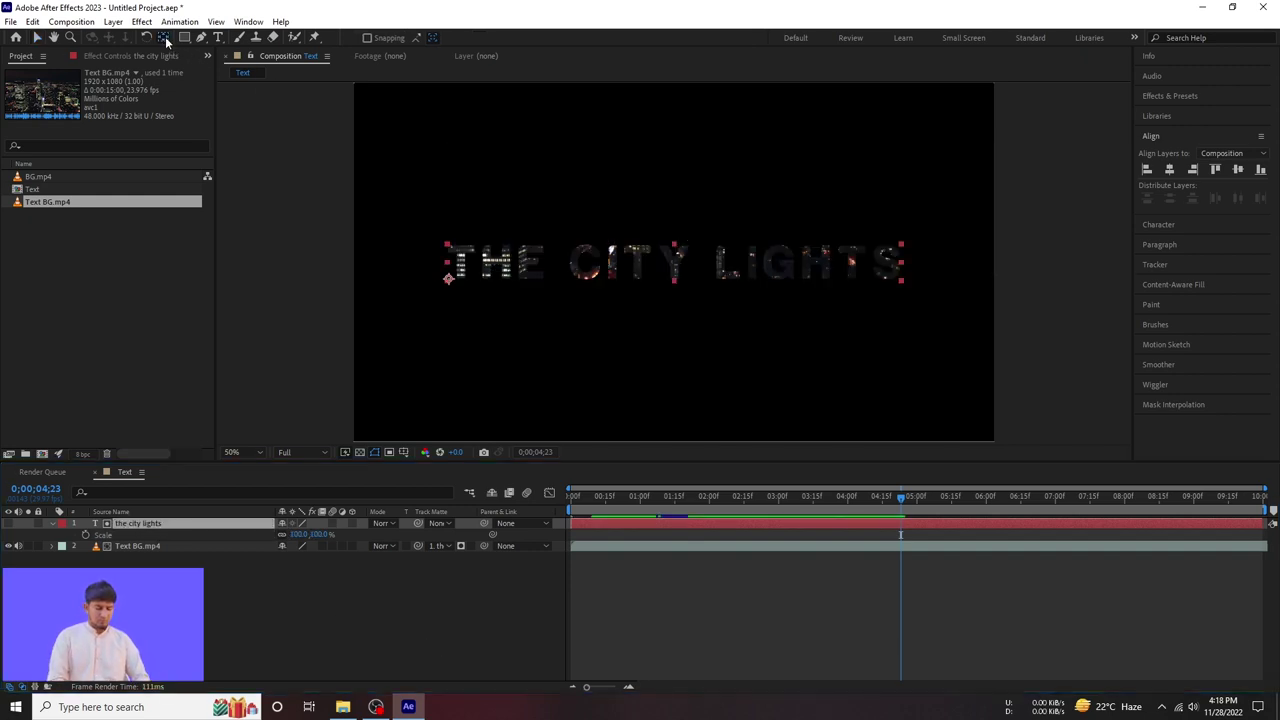
click(165, 36)
drag(448, 278, 675, 281)
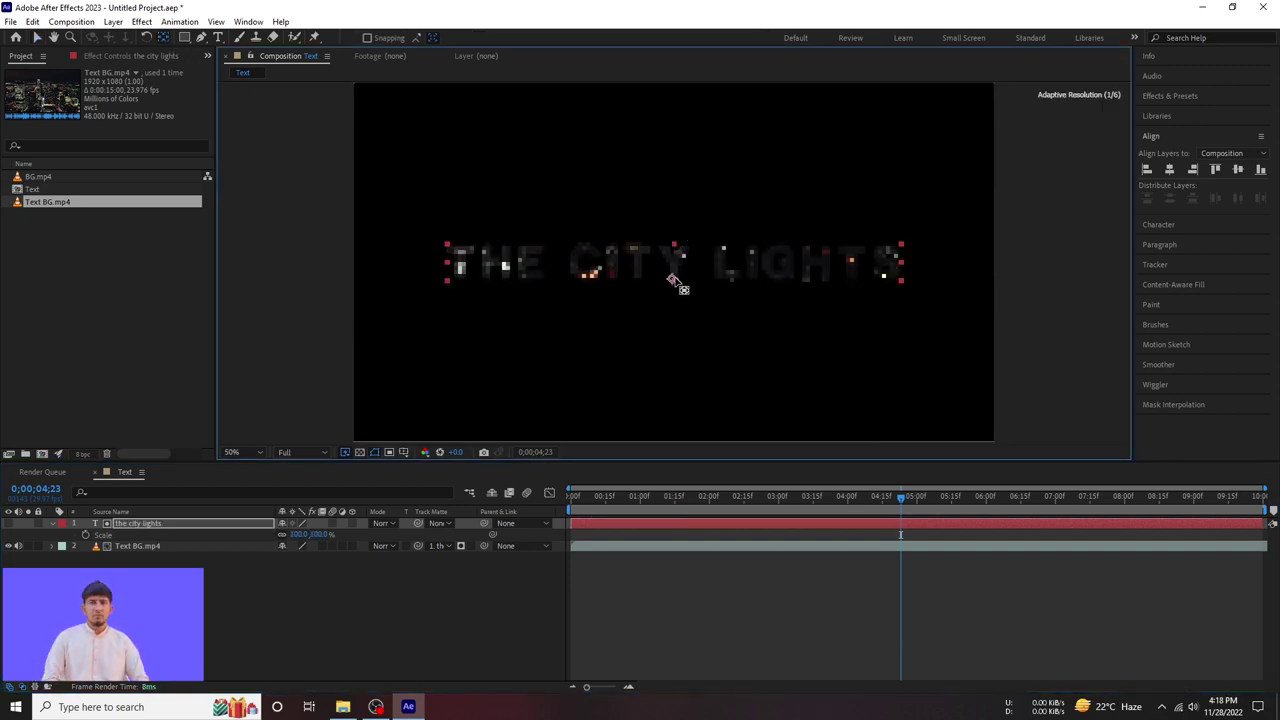
click(280, 598)
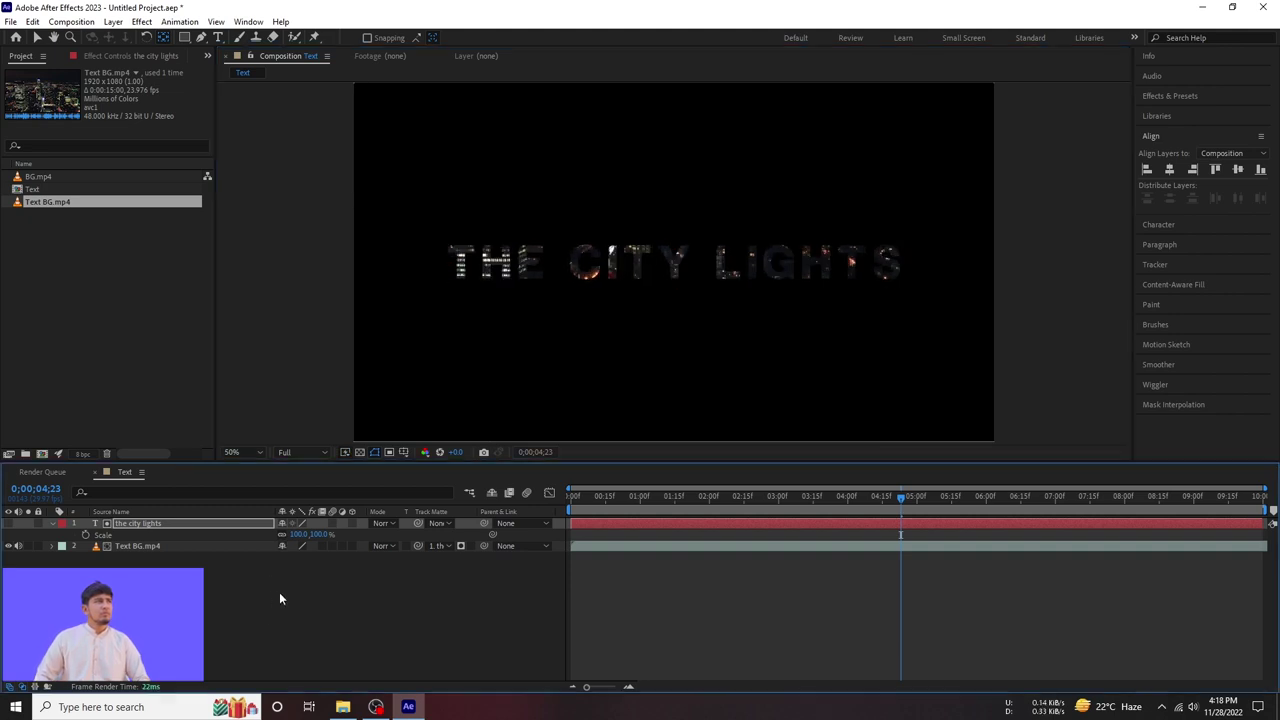
Step: Test the zoom by enlarging the title, then restore it to normal size
key(v)
click(140, 525)
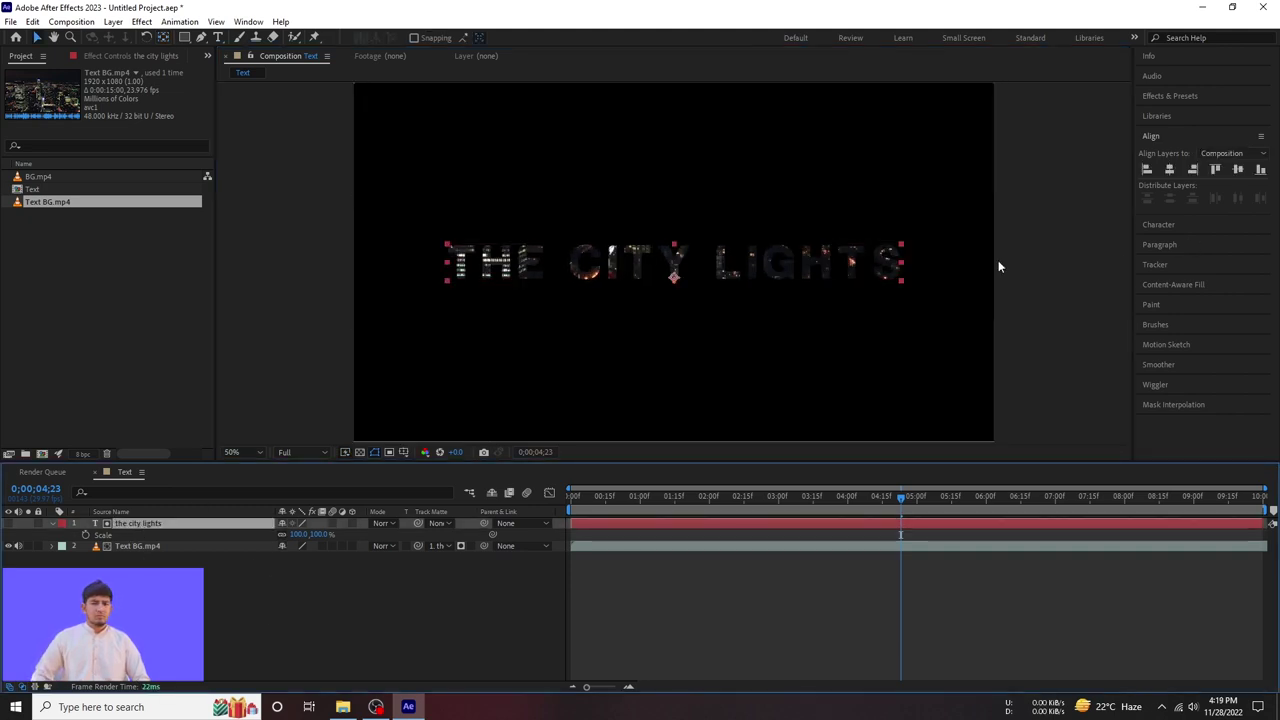
drag(303, 535, 753, 454)
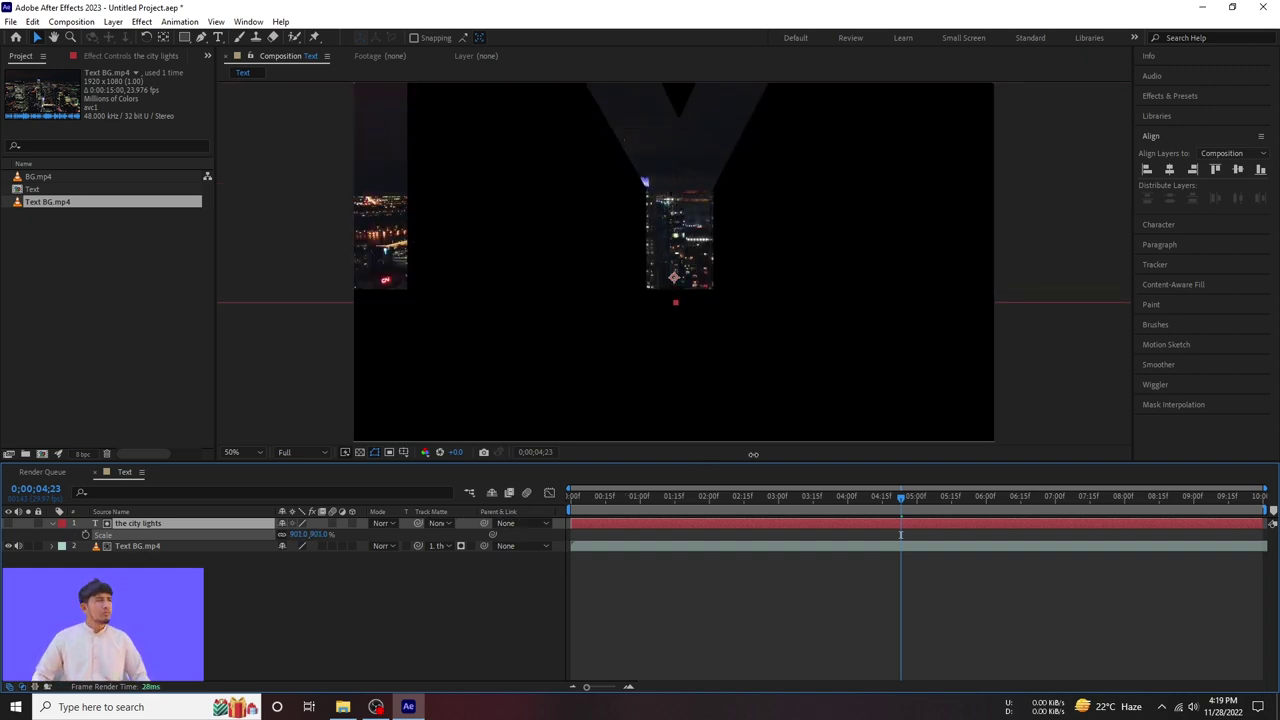
key(ctrl+z)
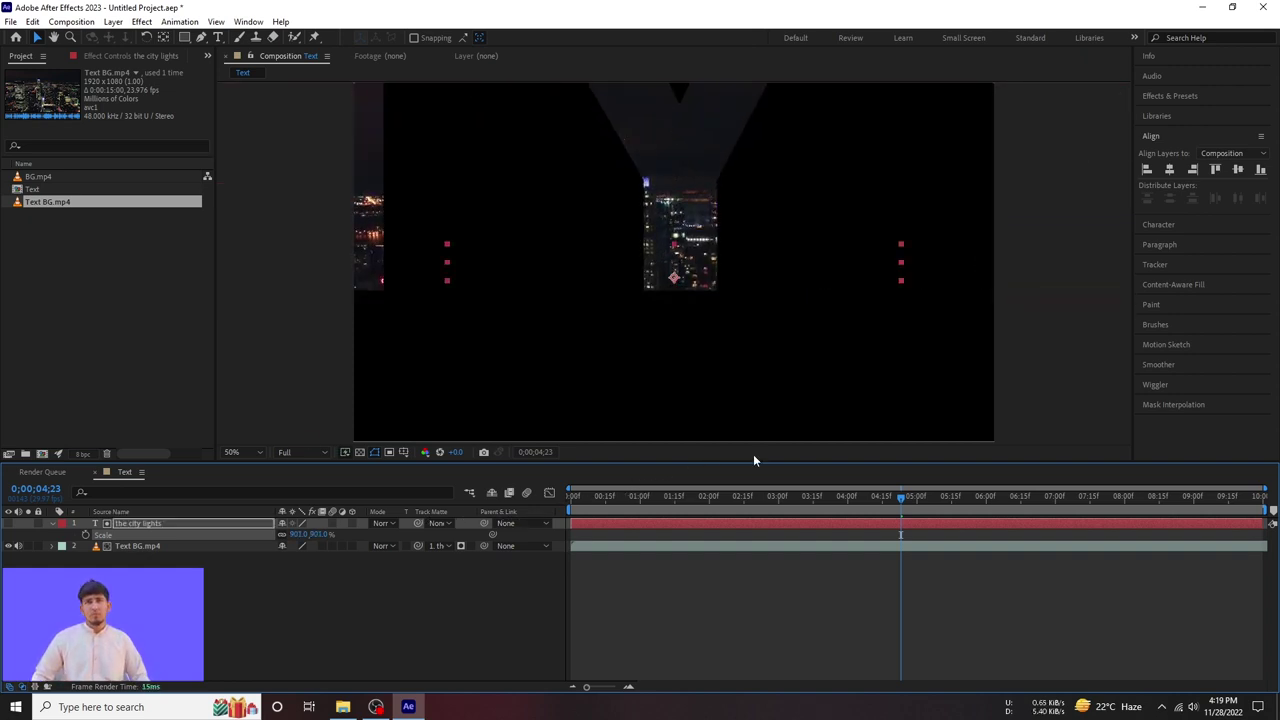
key(slash)
Step: Move the title's anchor point up into the Y and return the playhead to 0:00
click(676, 297)
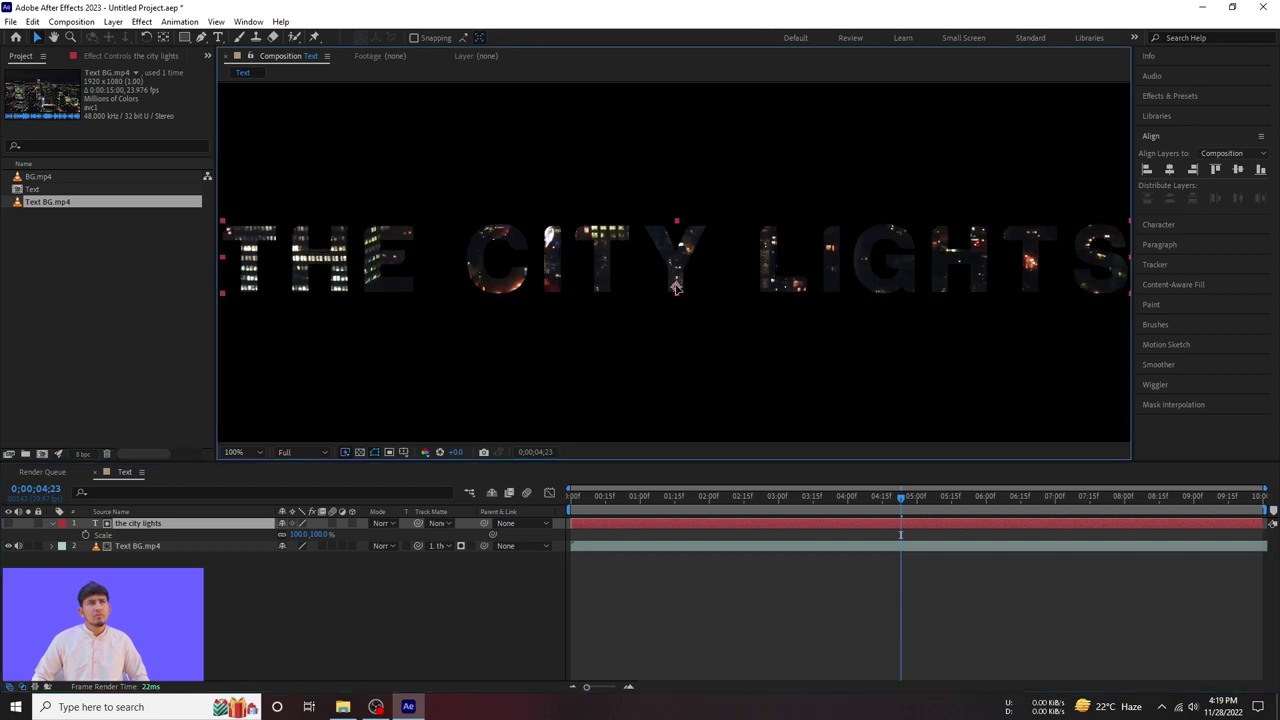
click(180, 37)
drag(675, 293, 678, 268)
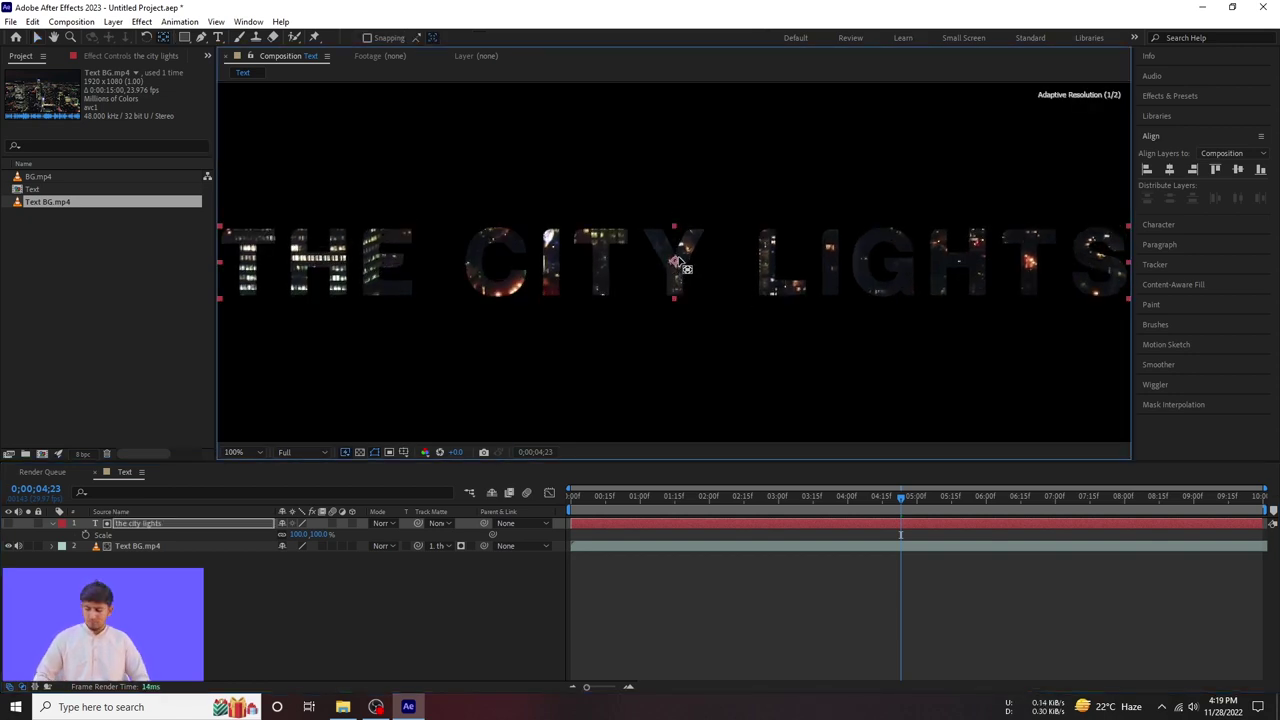
click(55, 528)
drag(900, 497, 547, 500)
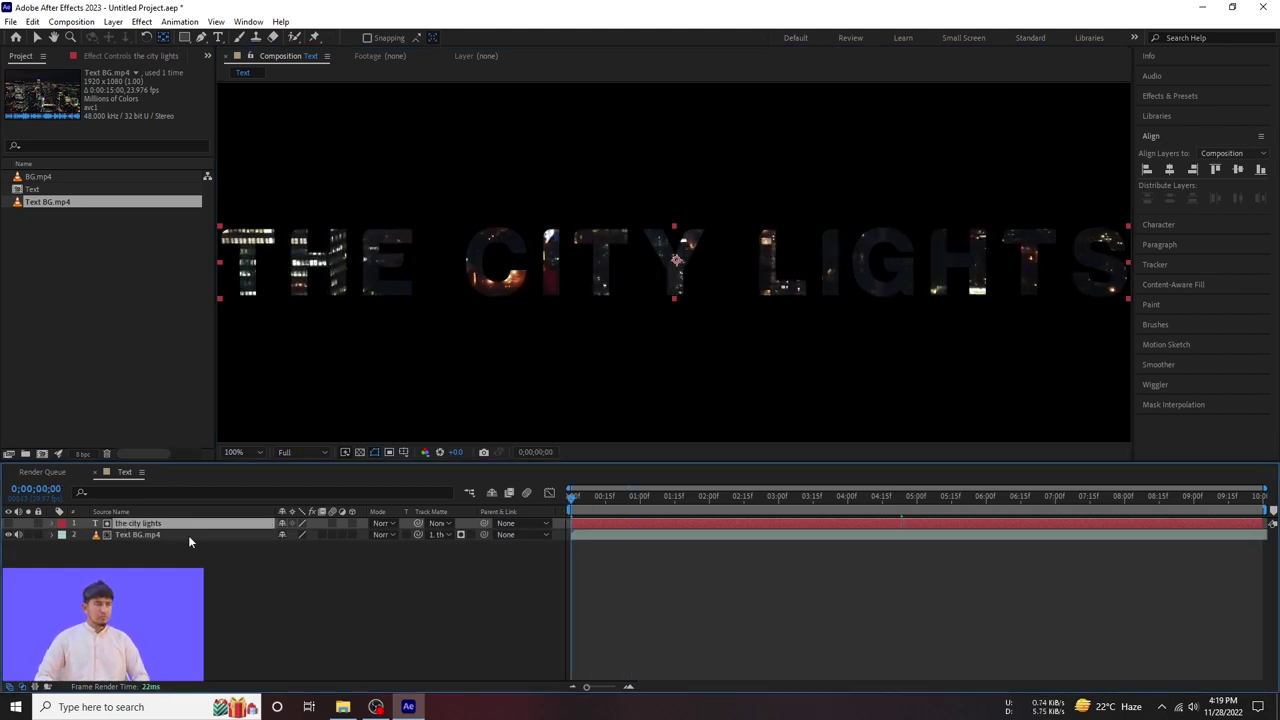
Step: Set a Scale keyframe at 0:00 and enlarge the title to 5129% so the Y fills the frame
key(s)
click(86, 535)
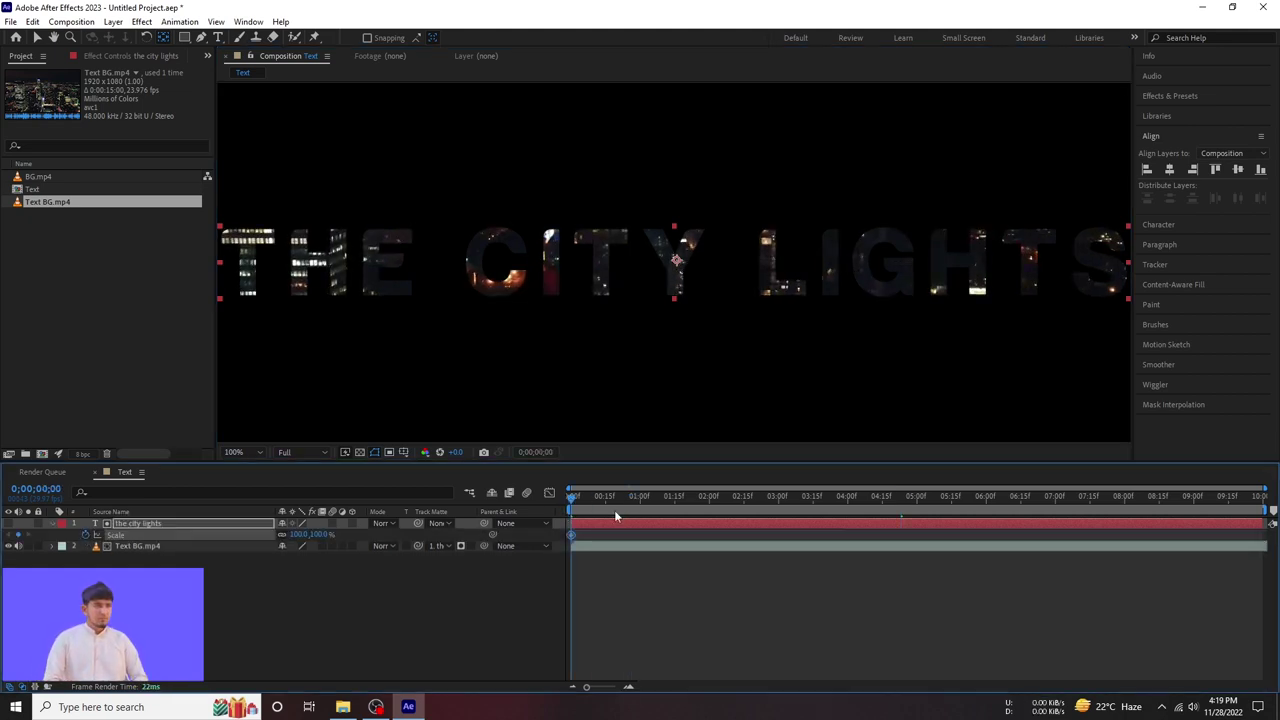
mouse_move(300, 536)
mouse_down()
mouse_move(480, 536)
mouse_move(308, 485)
mouse_up()
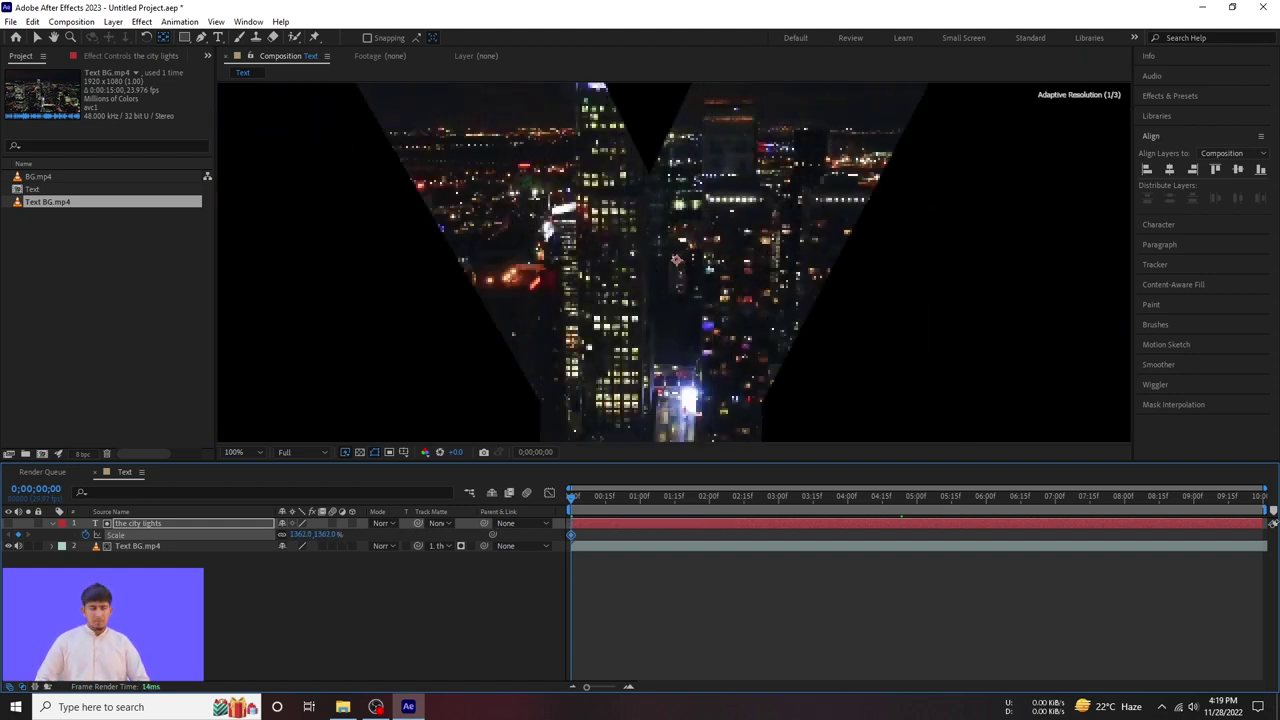
mouse_move(300, 536)
mouse_down()
mouse_move(1040, 519)
mouse_move(769, 532)
mouse_up()
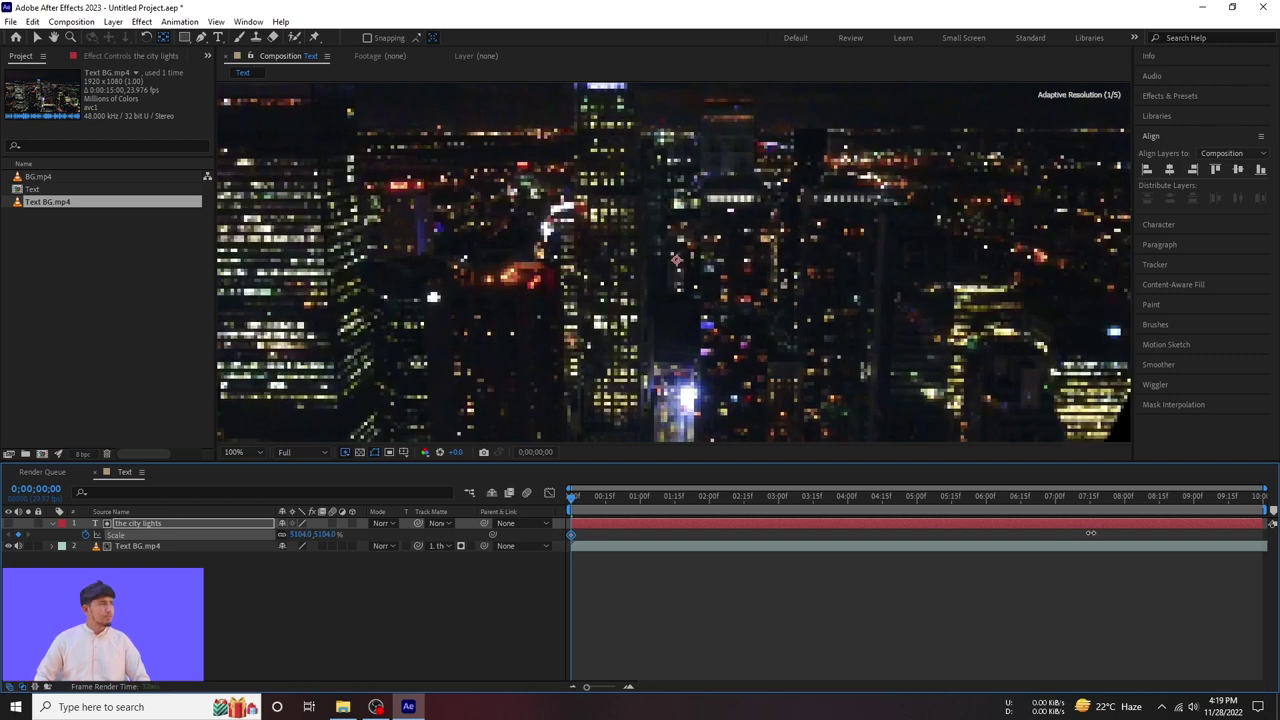
drag(769, 532, 302, 487)
drag(302, 533, 298, 630)
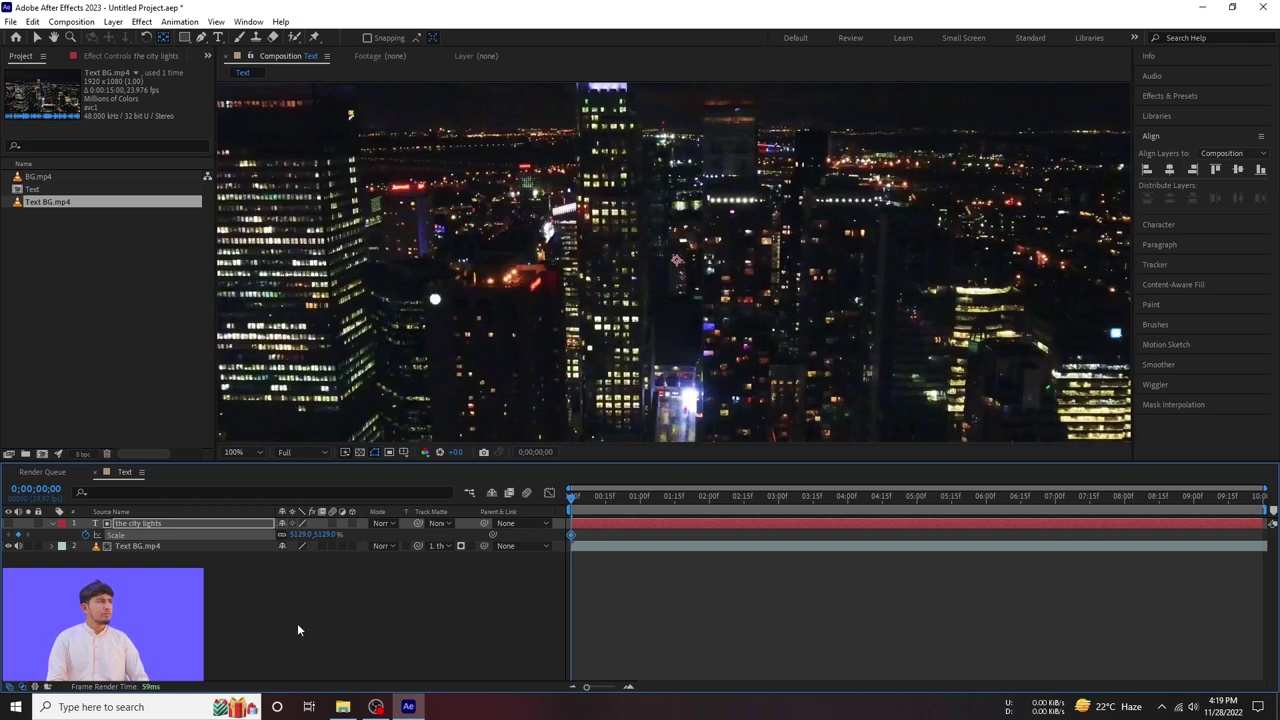
click(137, 546)
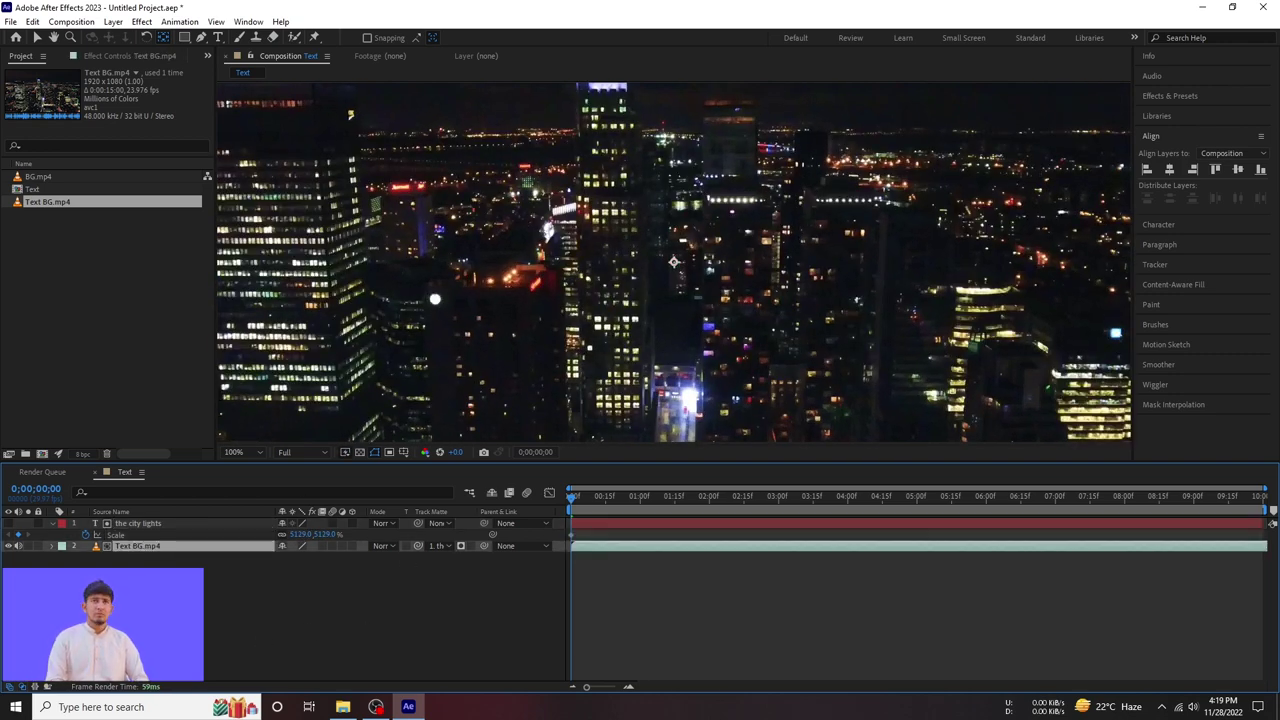
Step: Scale the Text BG.mp4 layer to 73% and move the playhead to about 0;00;02;18
mouse_move(300, 556)
mouse_down()
mouse_move(270, 556)
mouse_move(310, 556)
mouse_up()
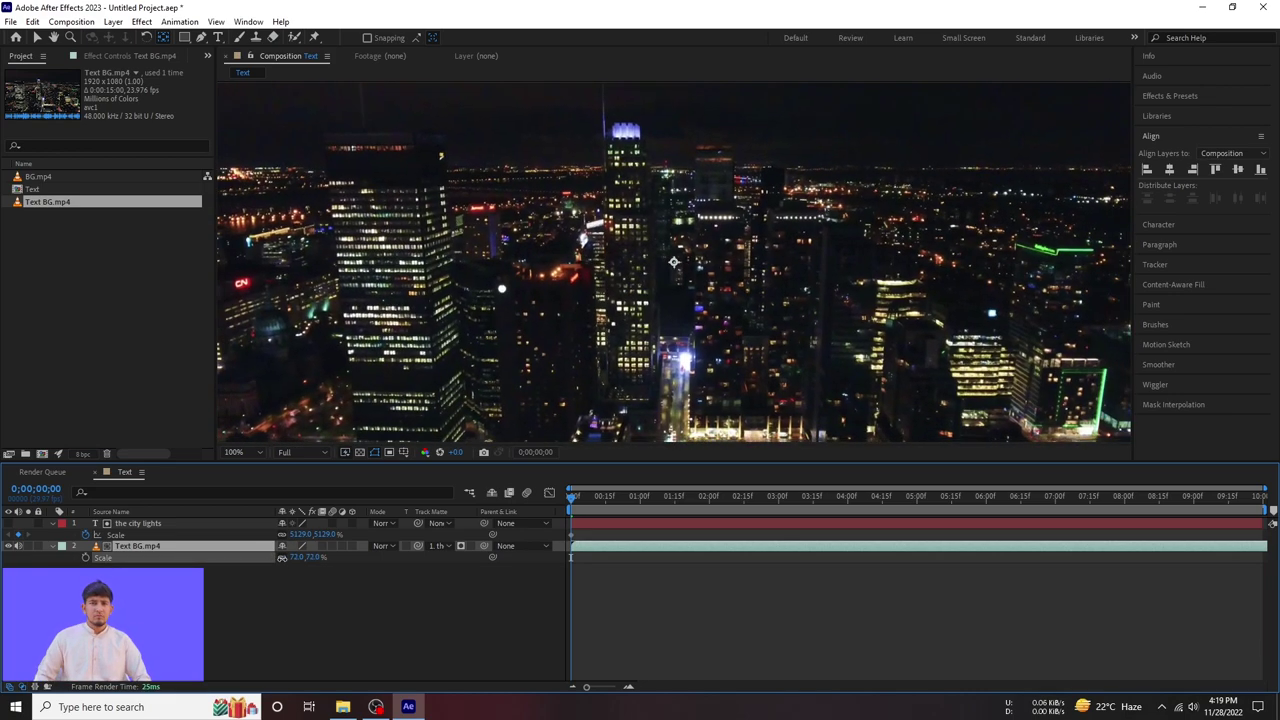
drag(310, 556, 320, 556)
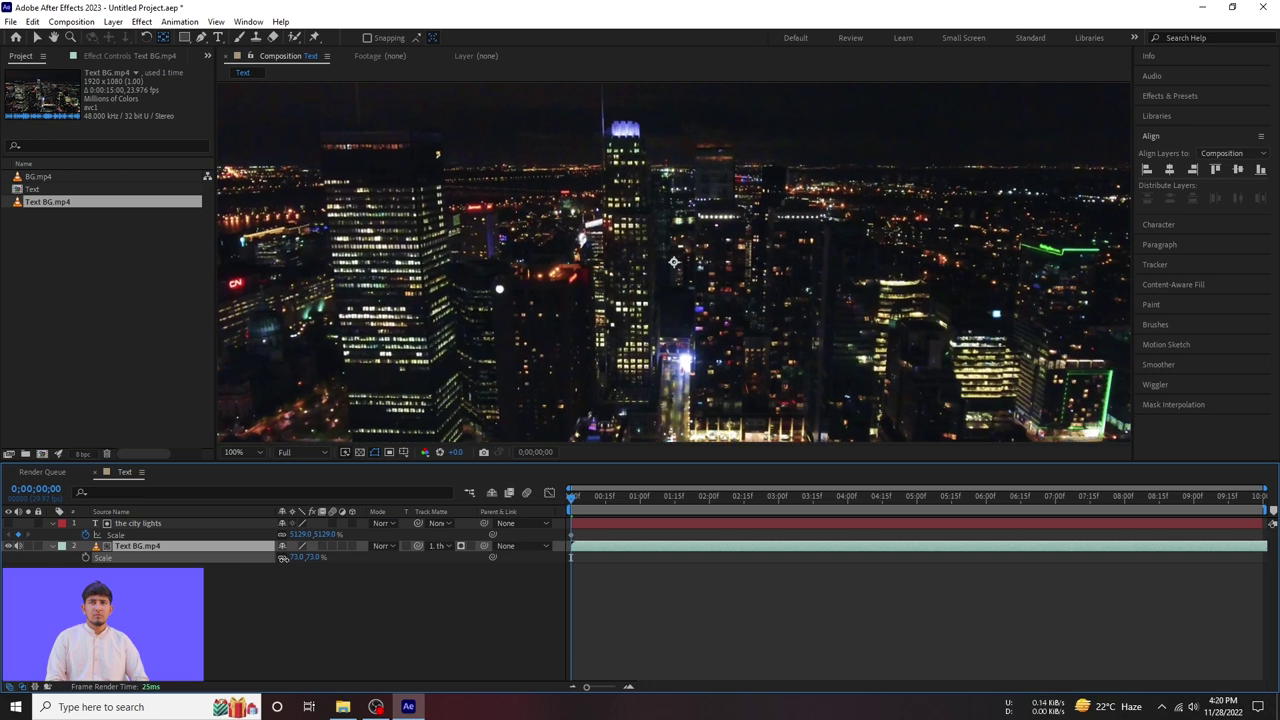
click(597, 560)
click(138, 523)
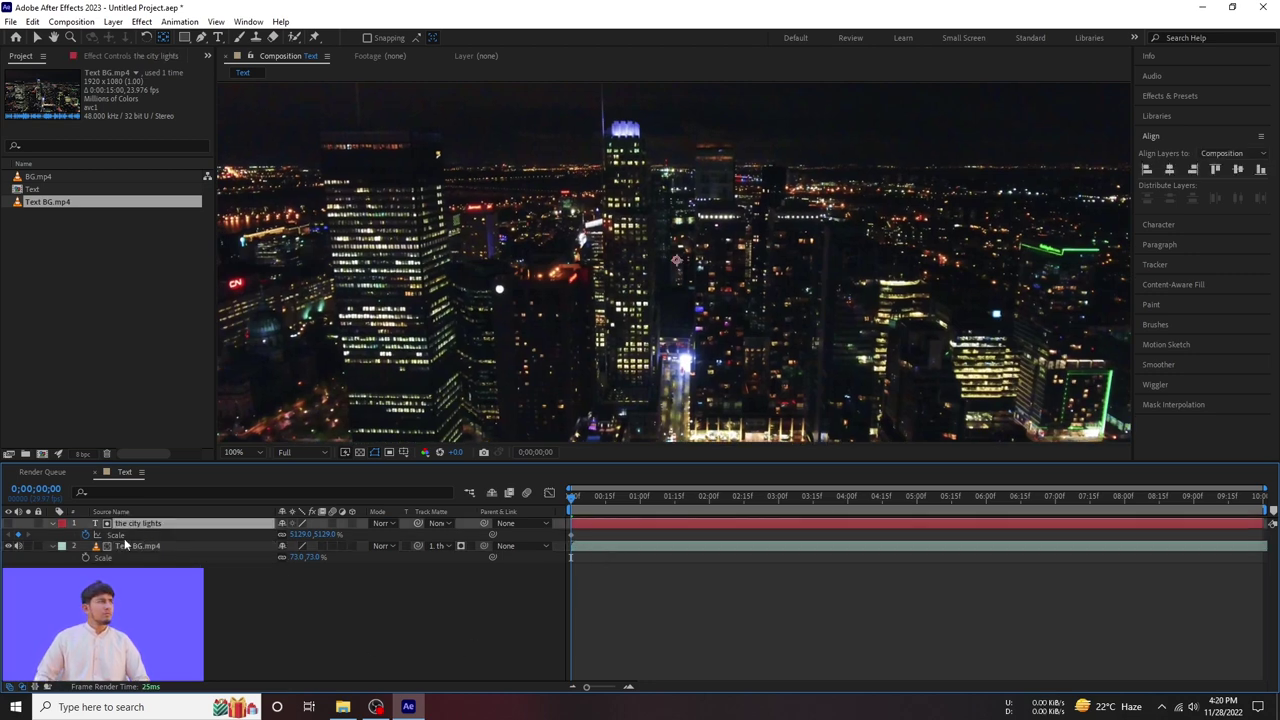
drag(665, 497, 750, 516)
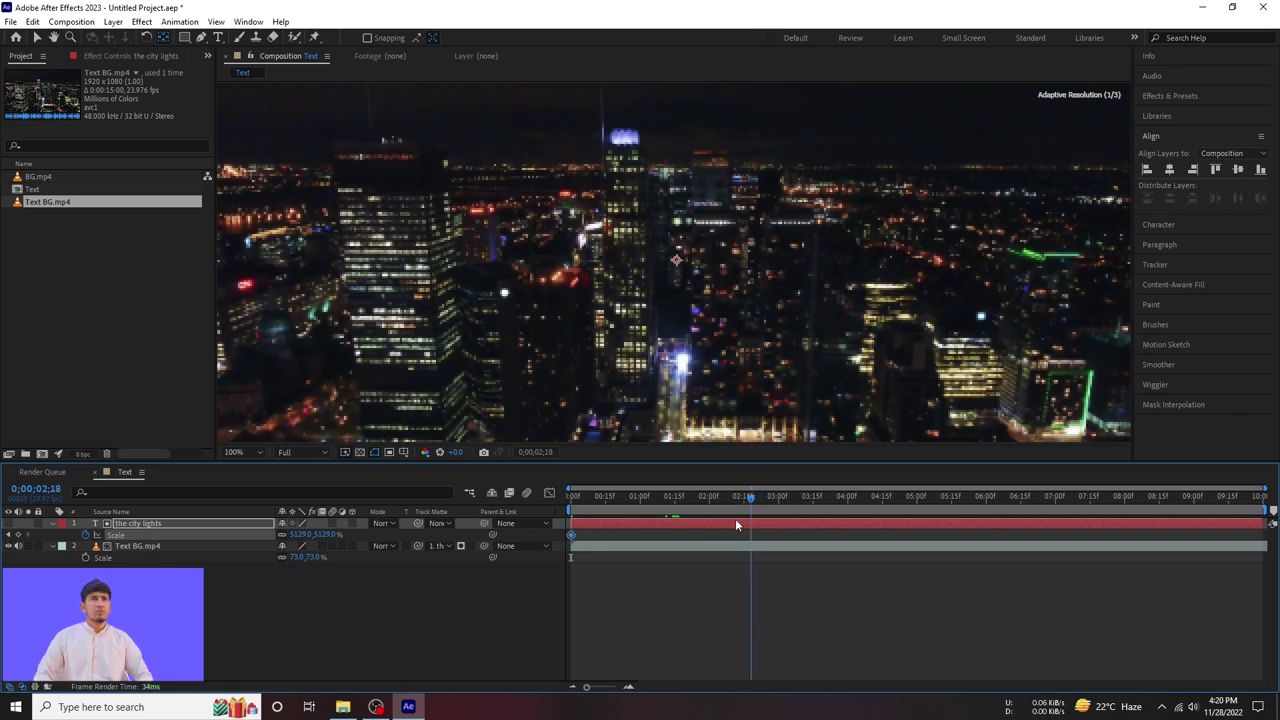
Step: Add a second title Scale keyframe, entering 100% then scrubbing it down to 70%
text(100)
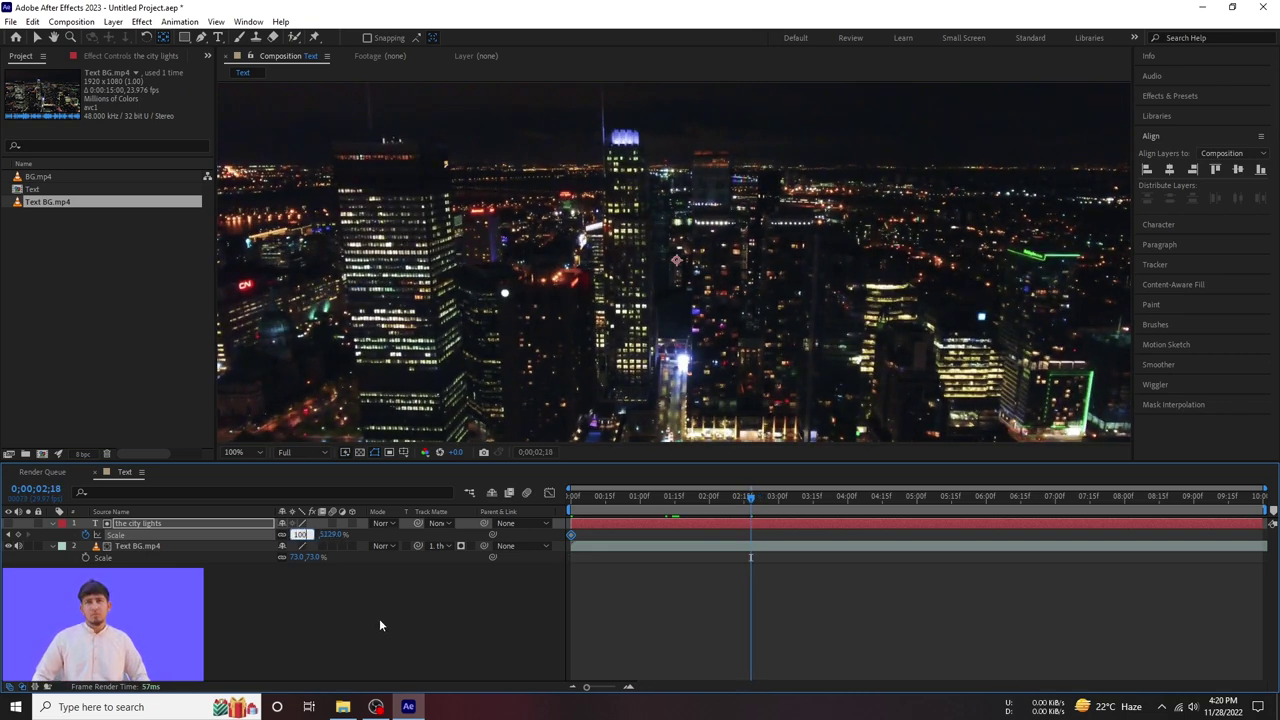
click(379, 620)
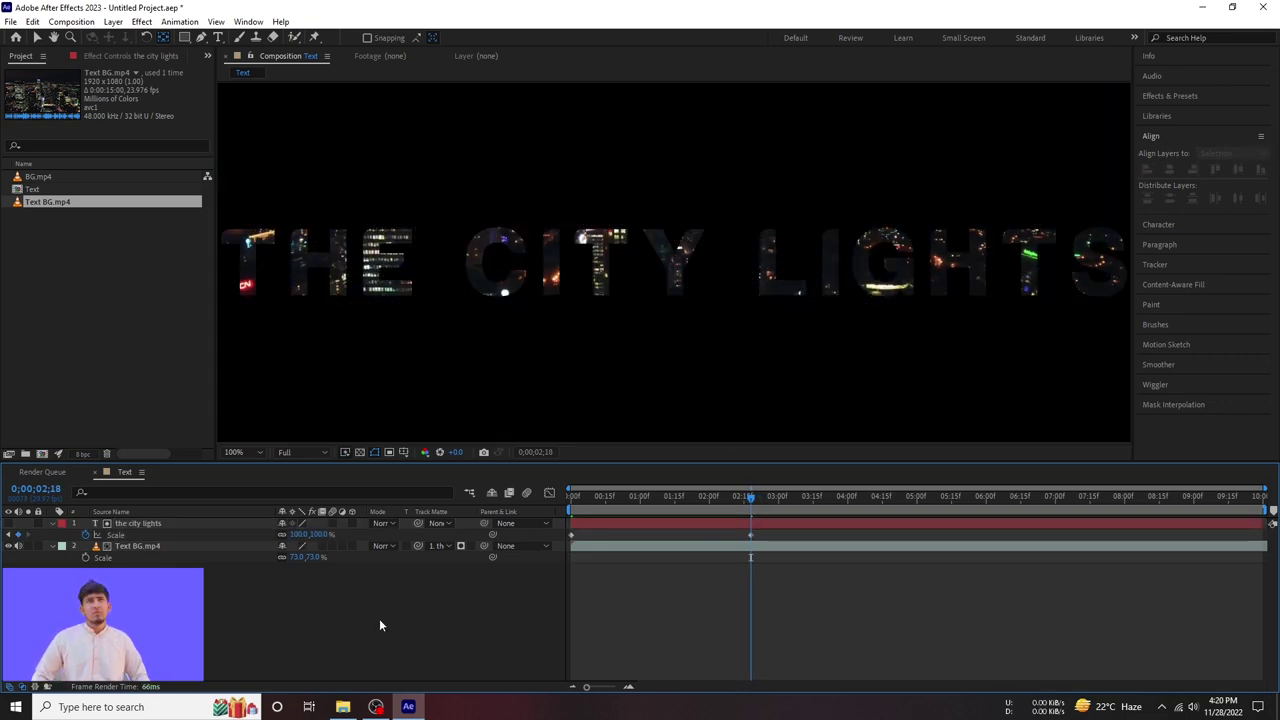
click(299, 536)
drag(299, 535, 284, 536)
Step: Preview the title zooming out from the Y, stopping around 2;27
key(space)
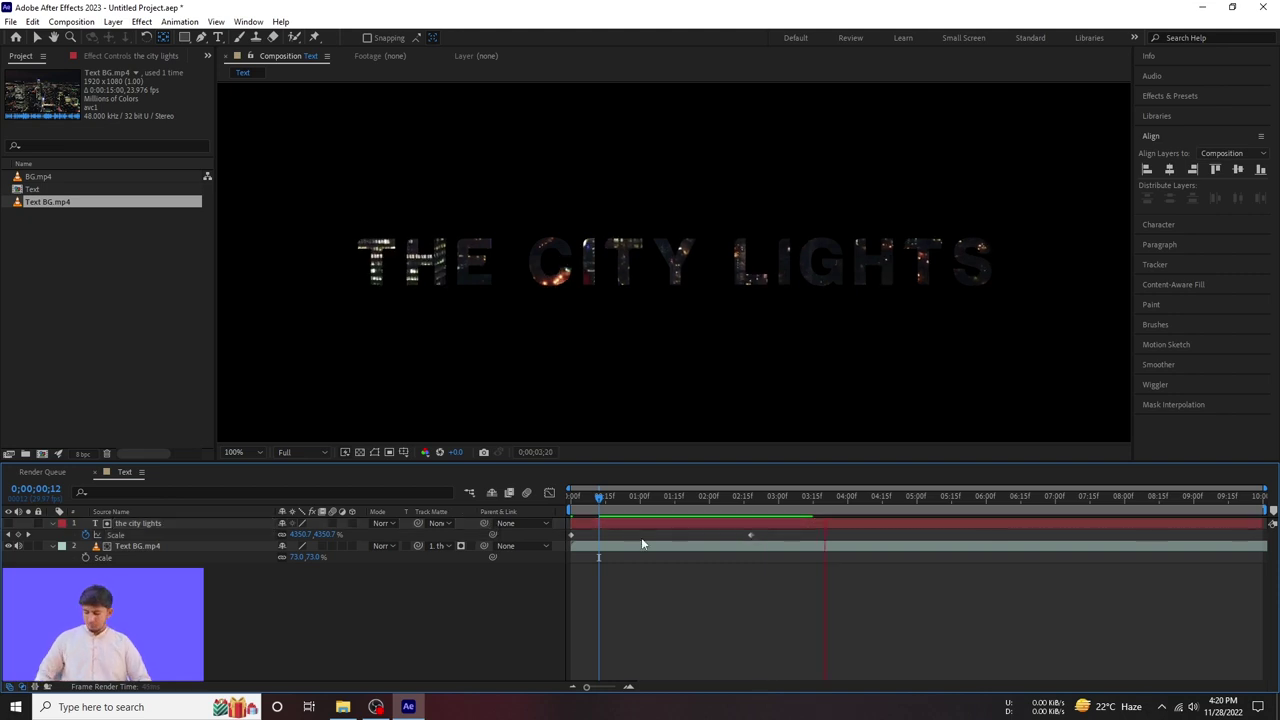
key(space)
key(space)
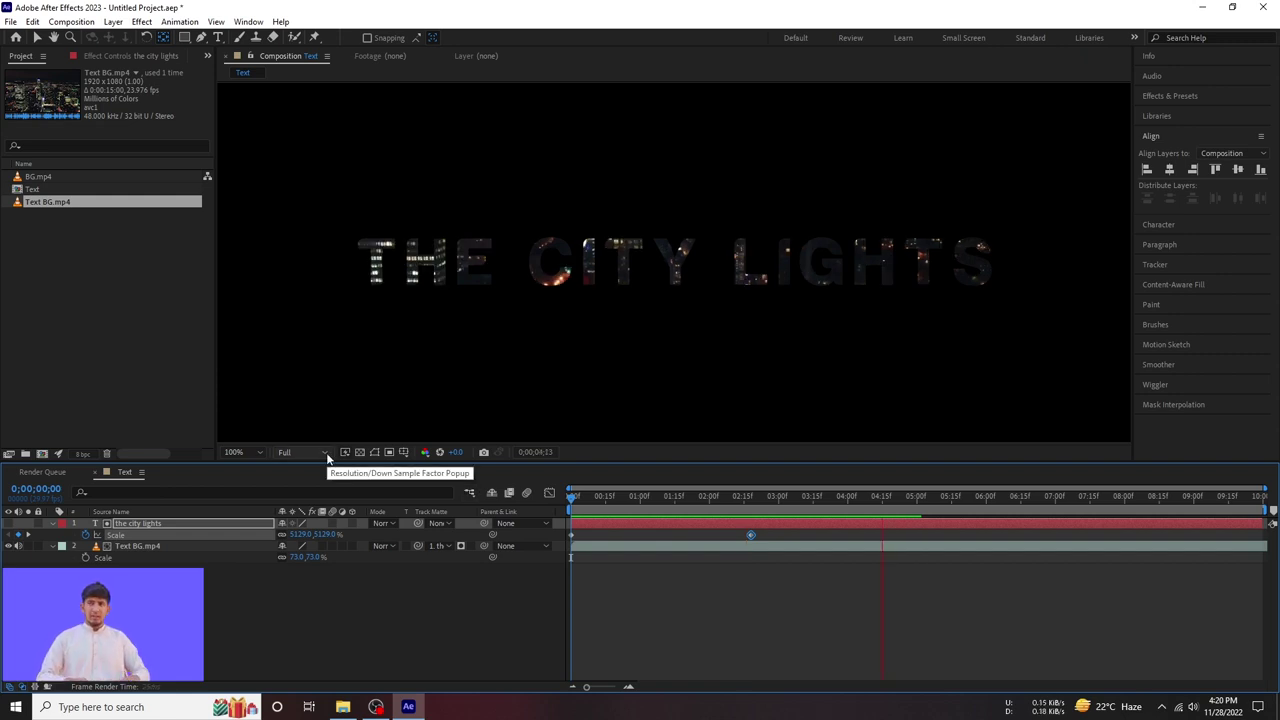
key(space)
key(space)
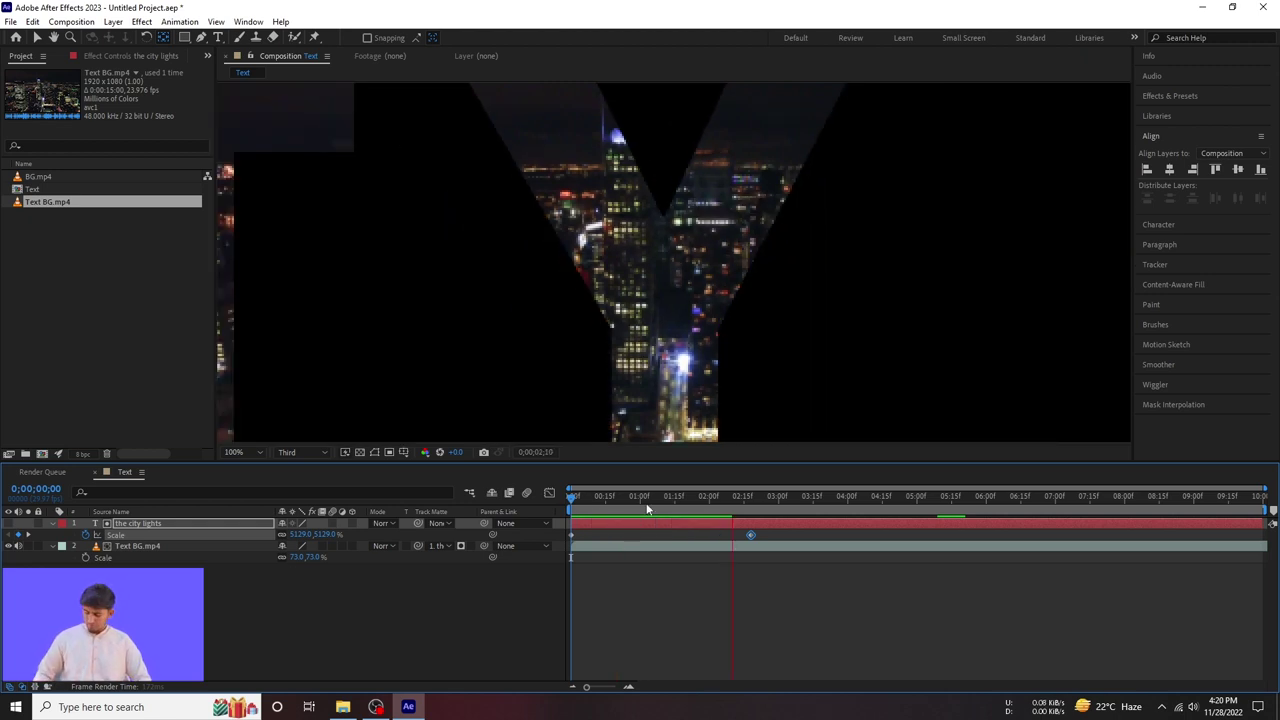
key(space)
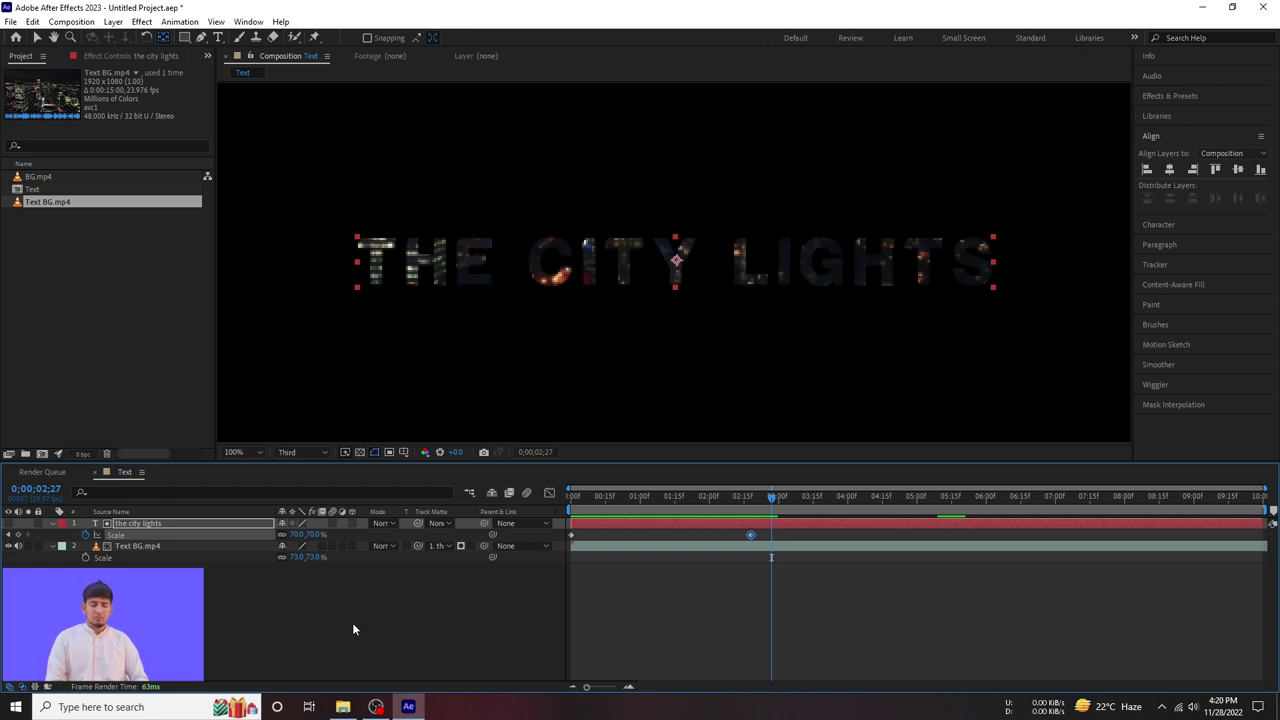
click(352, 622)
click(53, 523)
click(643, 523)
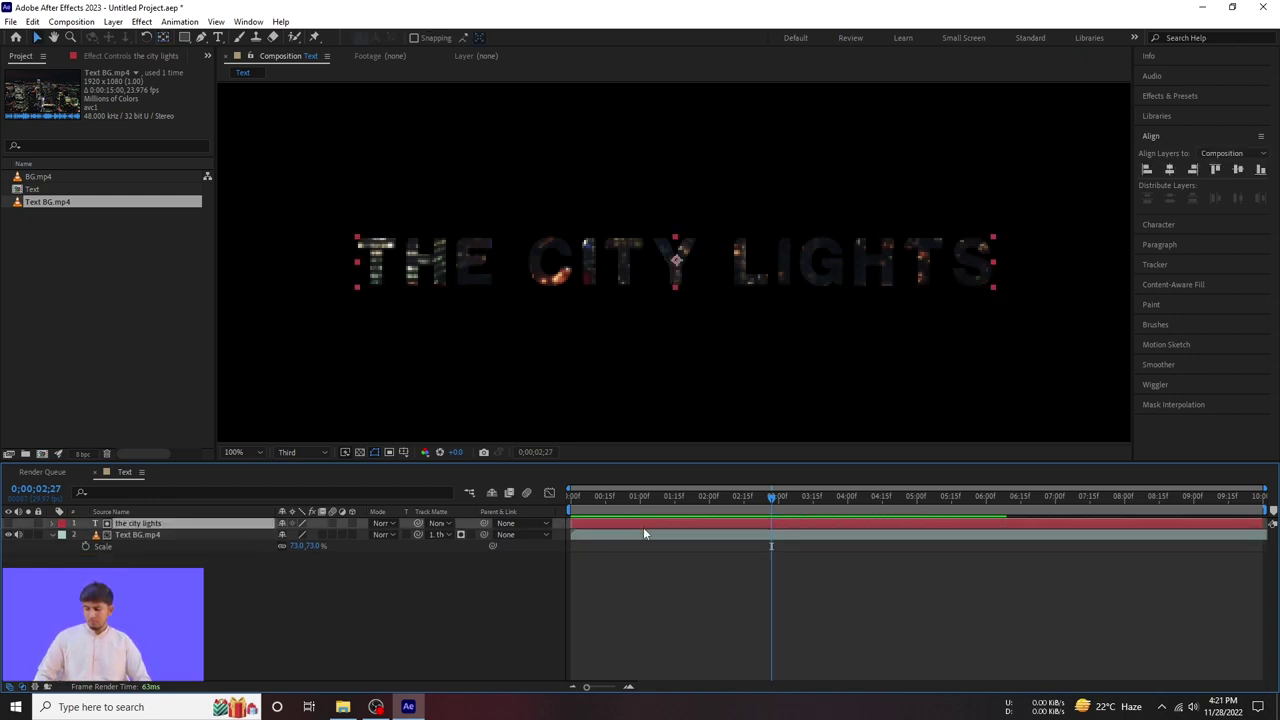
Step: Apply Easy Ease to both Scale keyframes and reshape the speed graph to start fast
key(s)
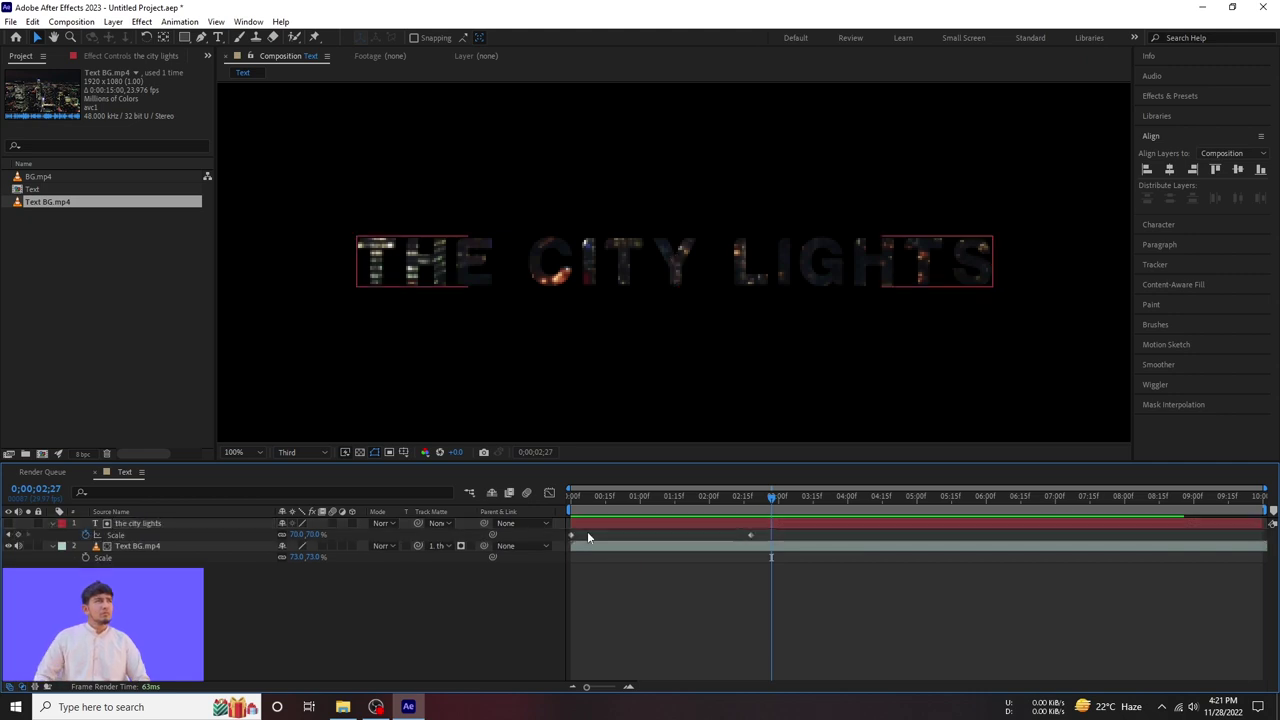
key(F9)
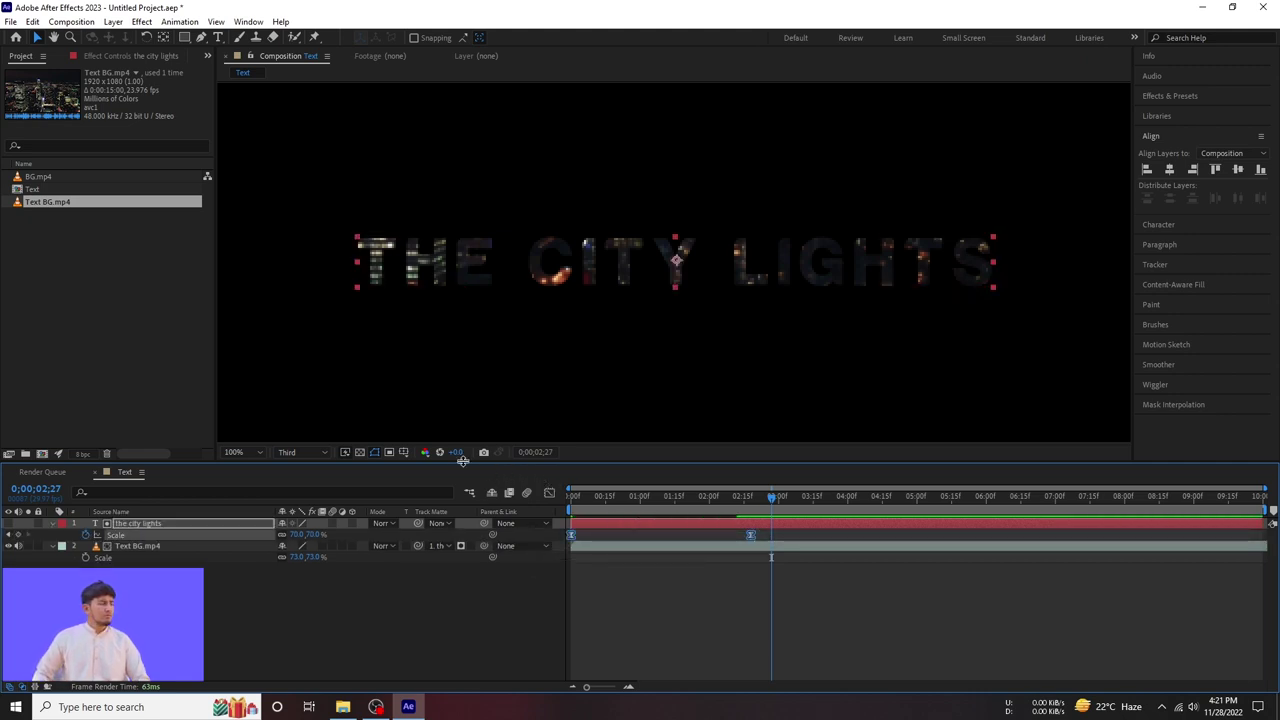
click(549, 494)
click(722, 535)
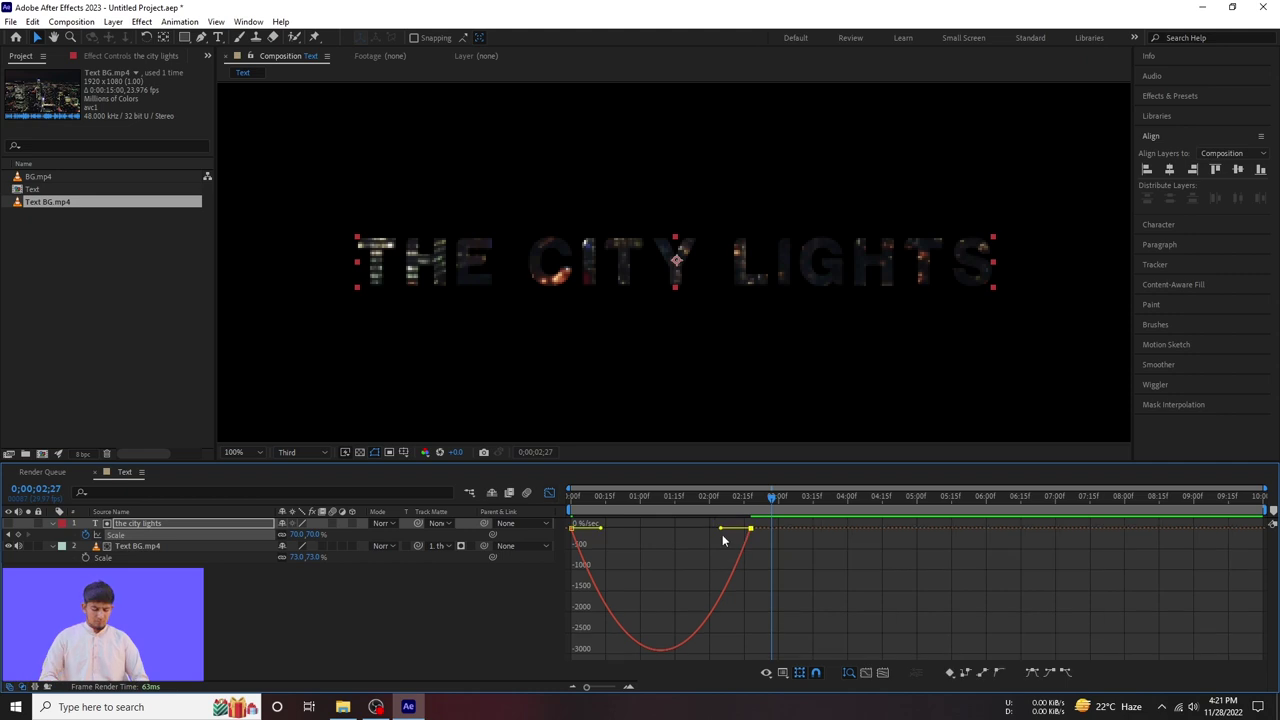
drag(631, 528, 575, 528)
Step: Preview the eased zoom-out from the start of the composition
key(shift+F3)
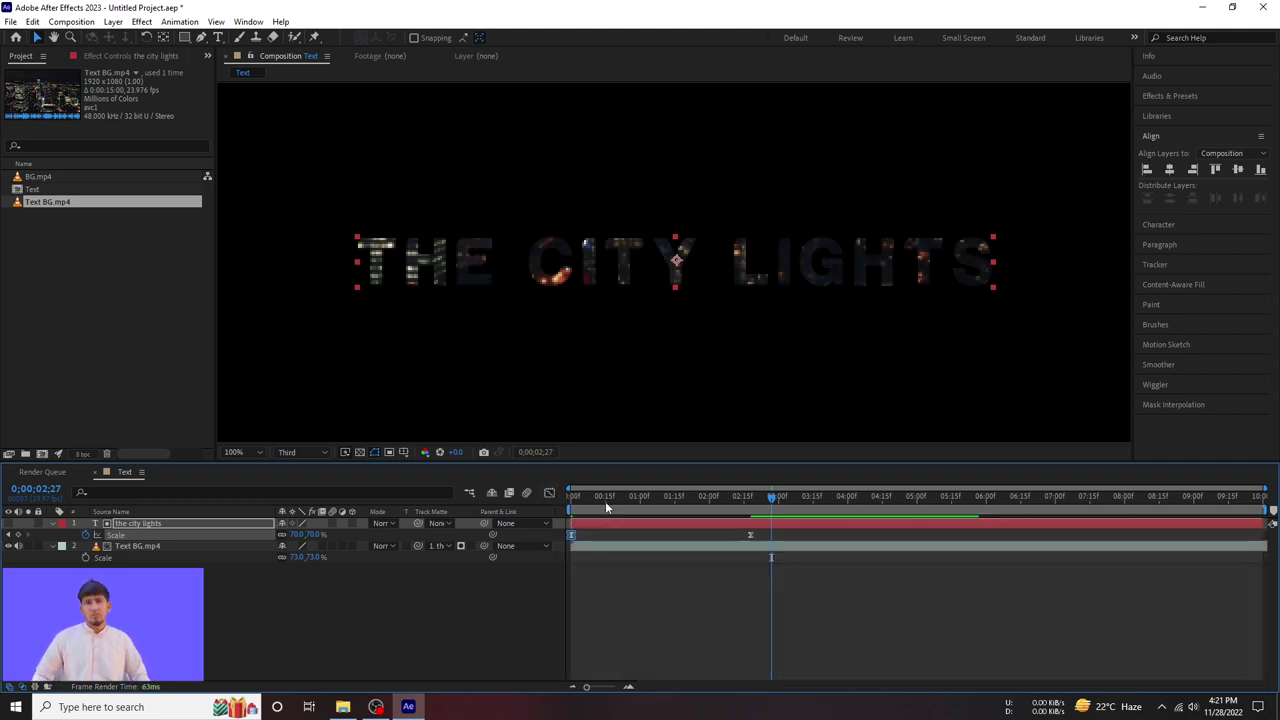
key(Home)
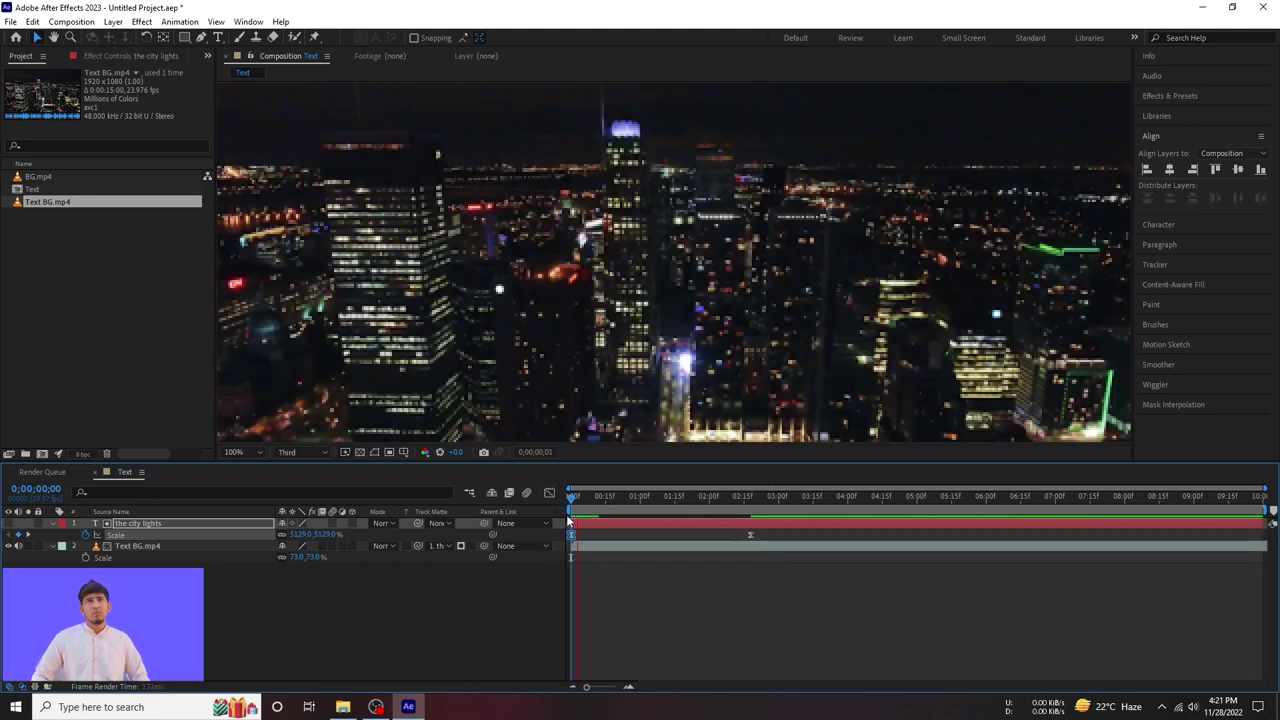
key(space)
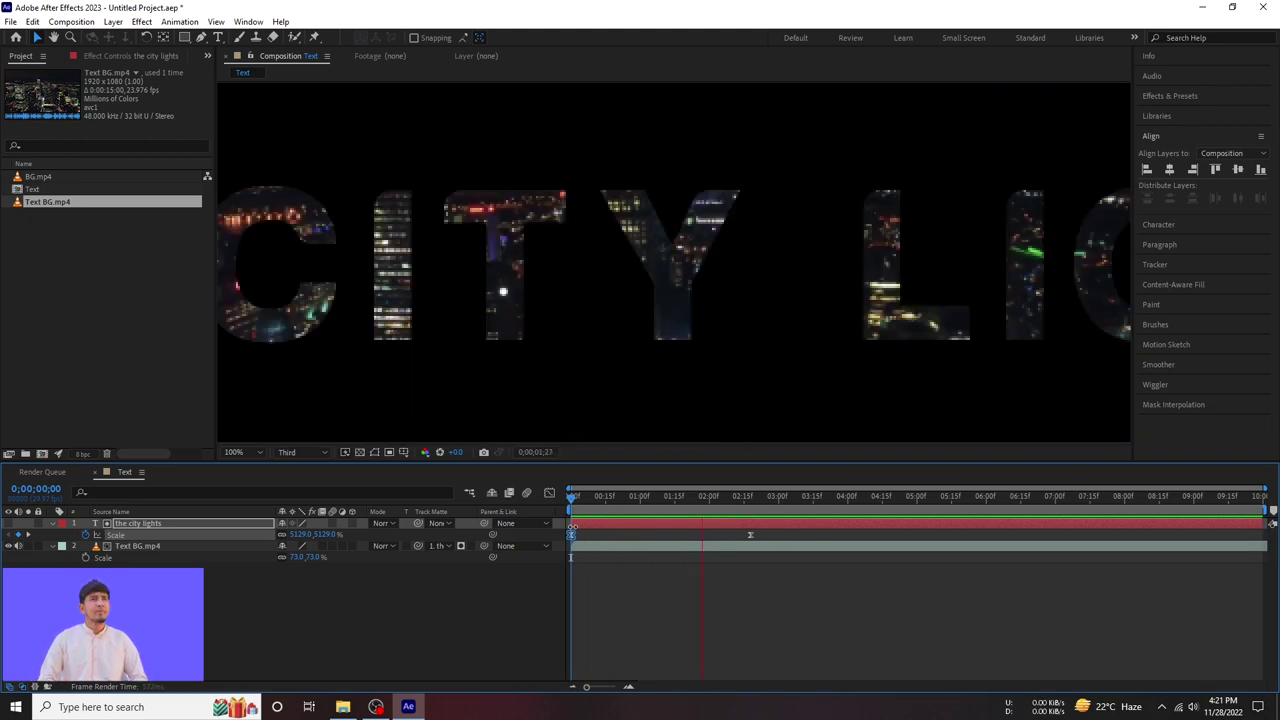
key(space)
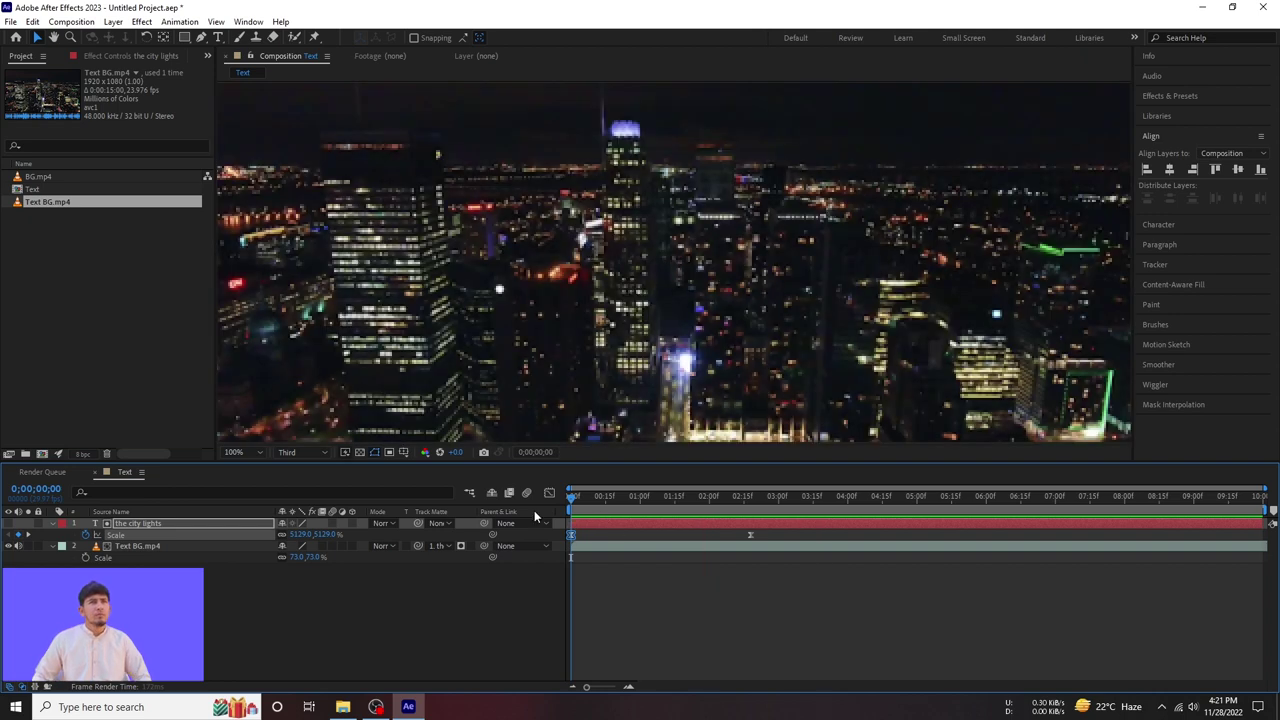
key(space)
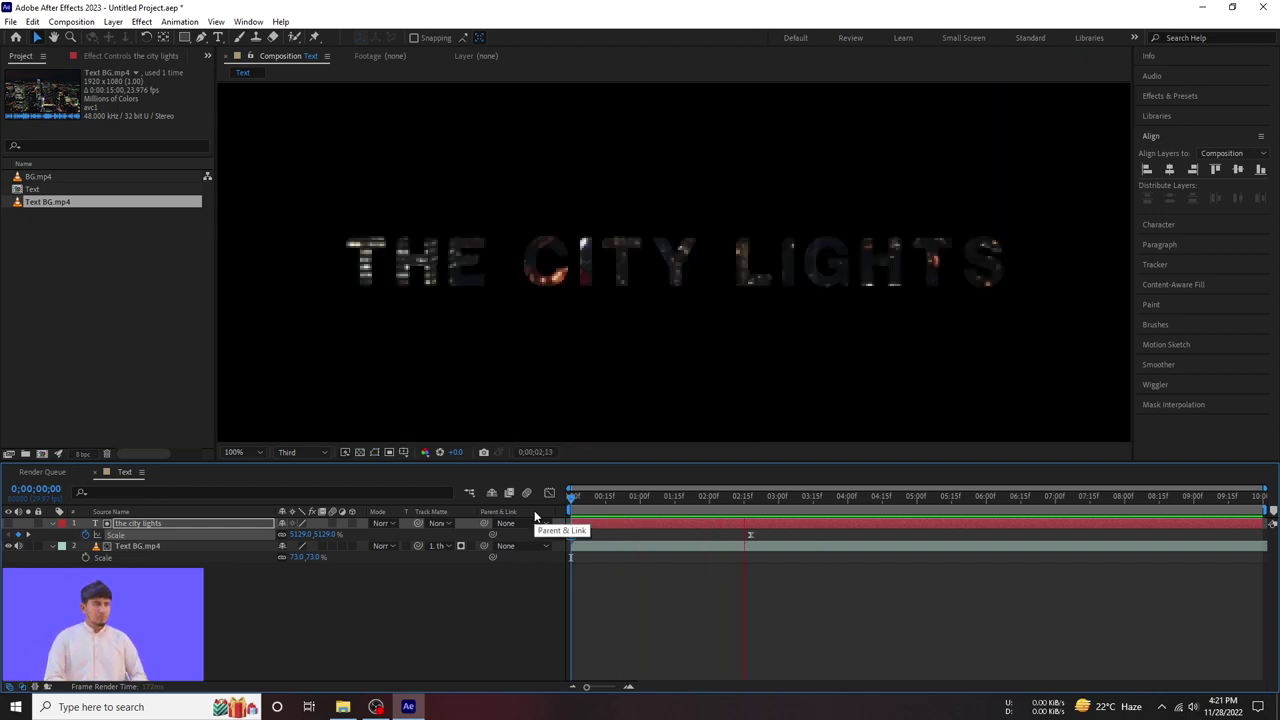
key(shift+F3)
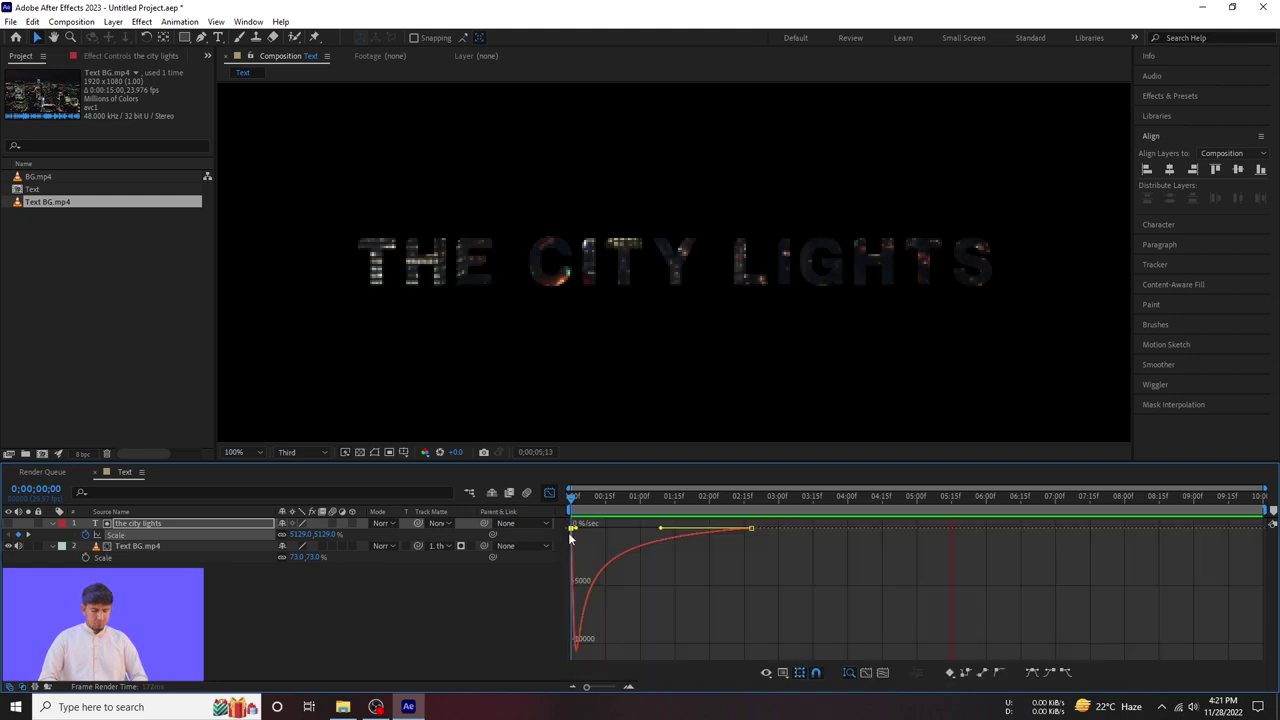
key(space)
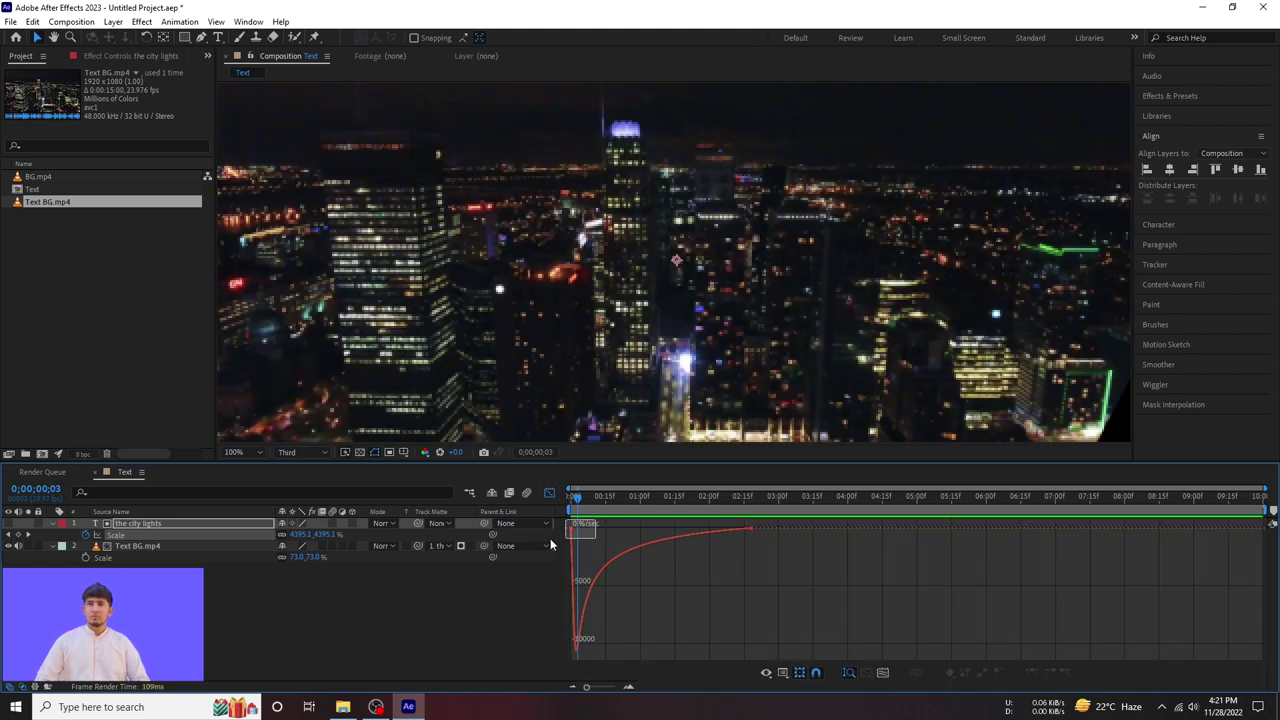
Step: Sharpen the scale easing by extending the keyframe influence handles, then preview
drag(590, 527, 657, 531)
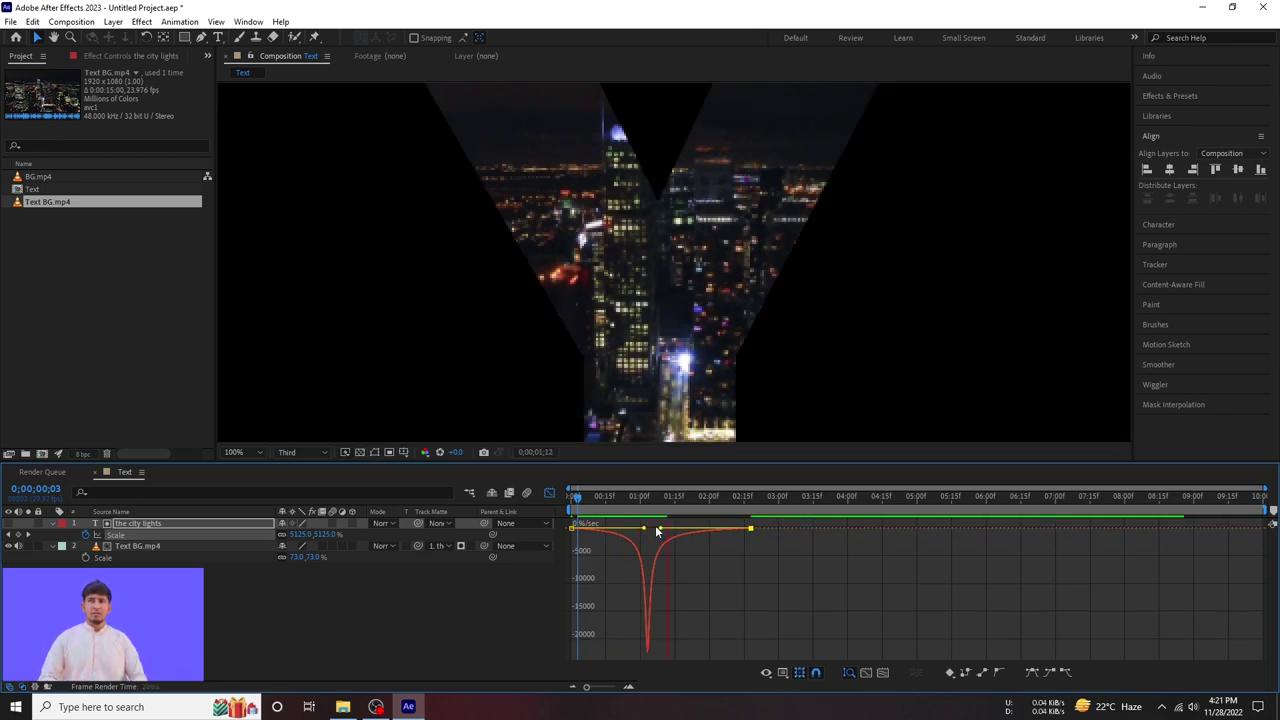
drag(662, 532, 752, 530)
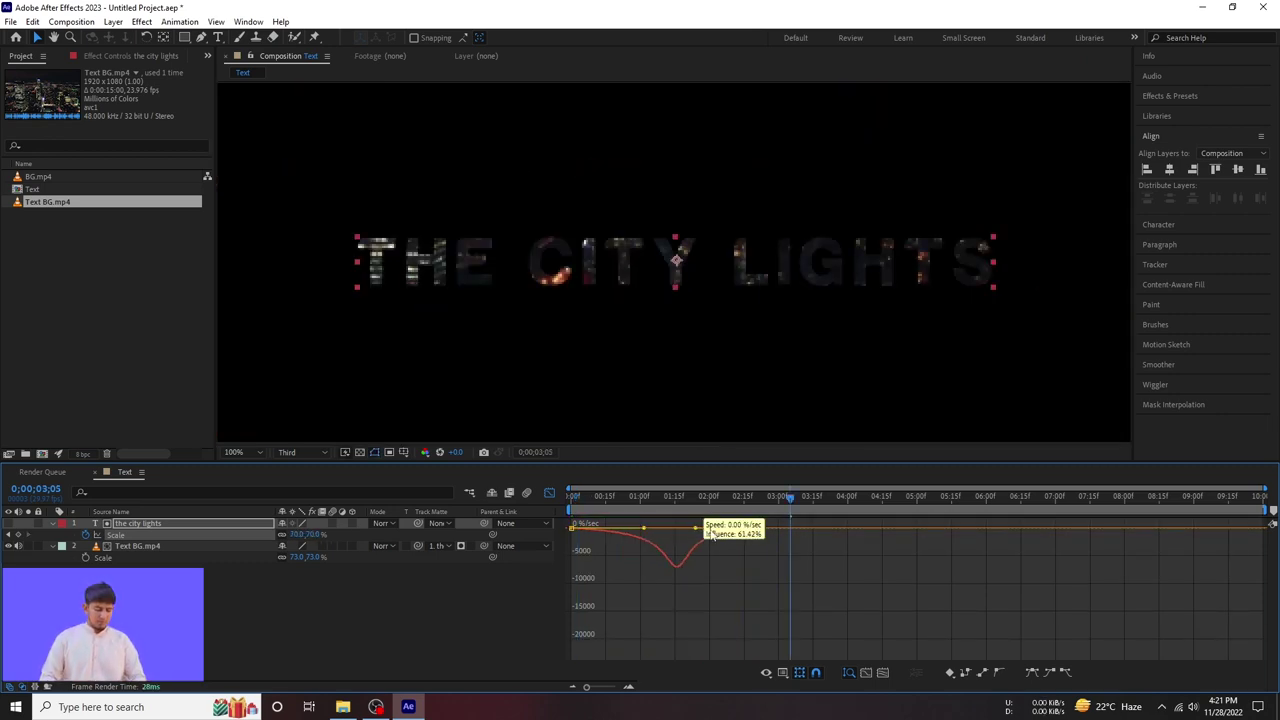
drag(643, 527, 650, 527)
key(Home)
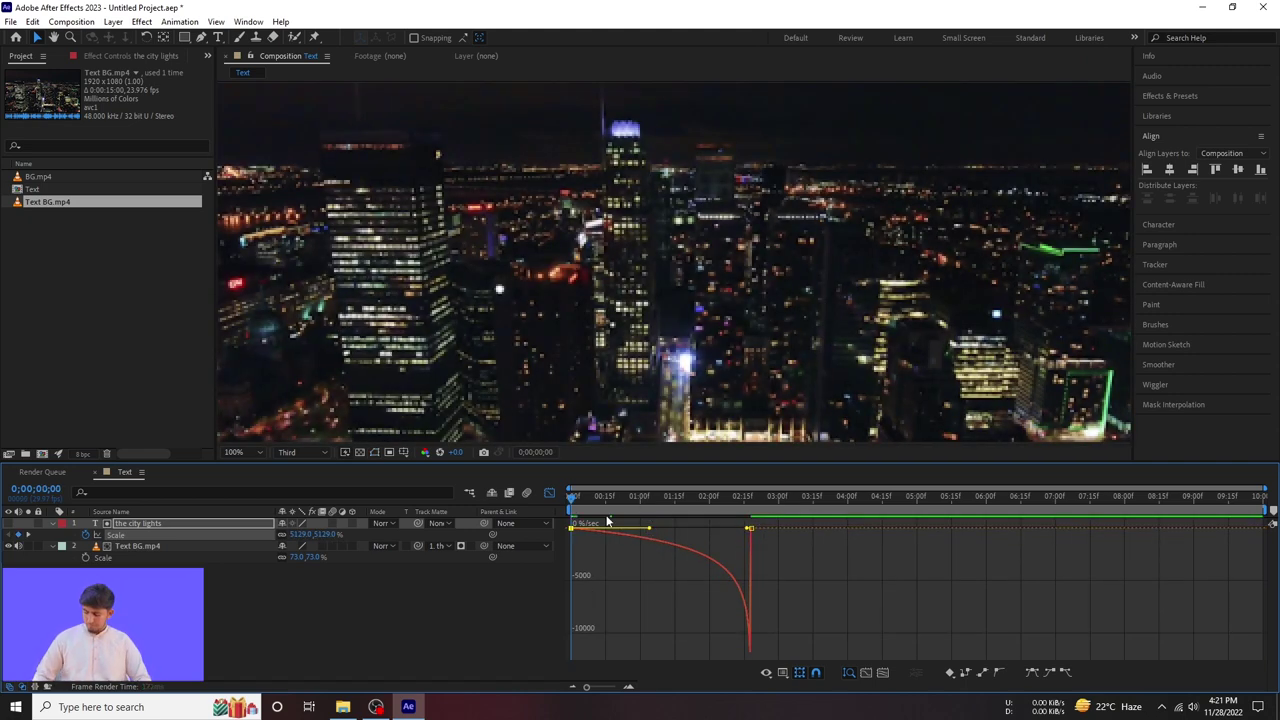
key(space)
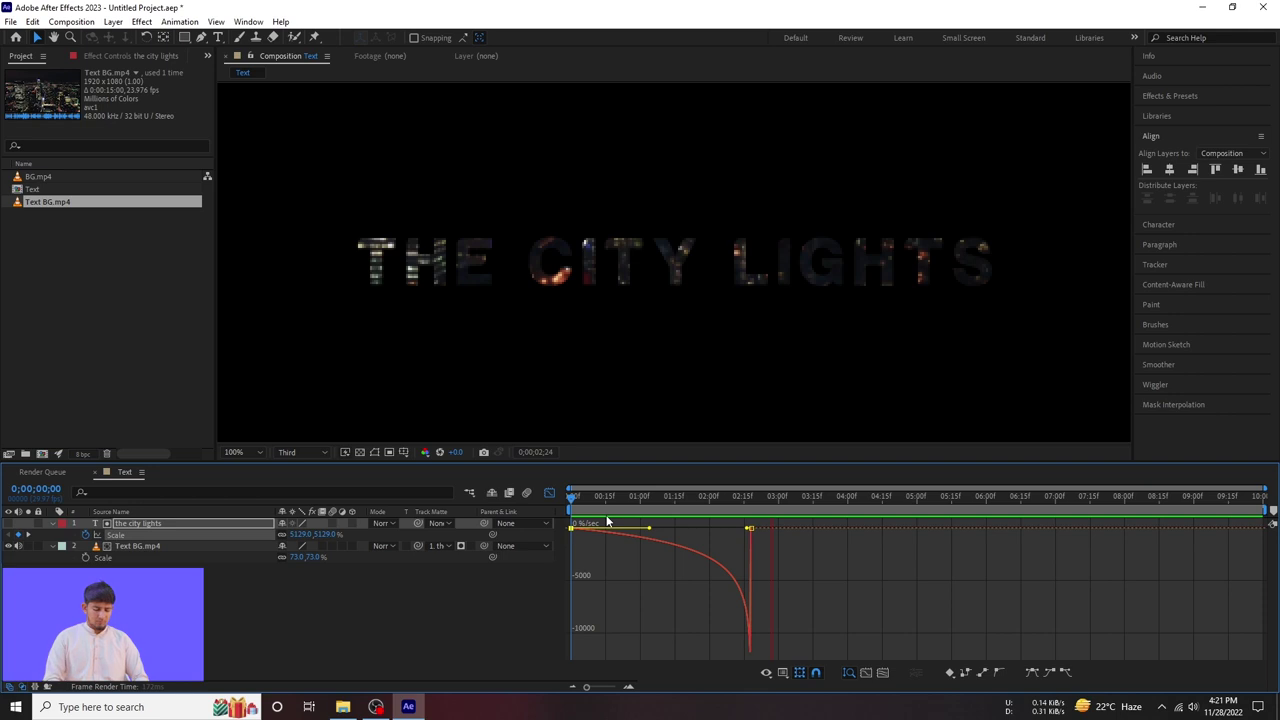
Step: Move the last Scale keyframe later and nudge the title layer slightly later
click(549, 492)
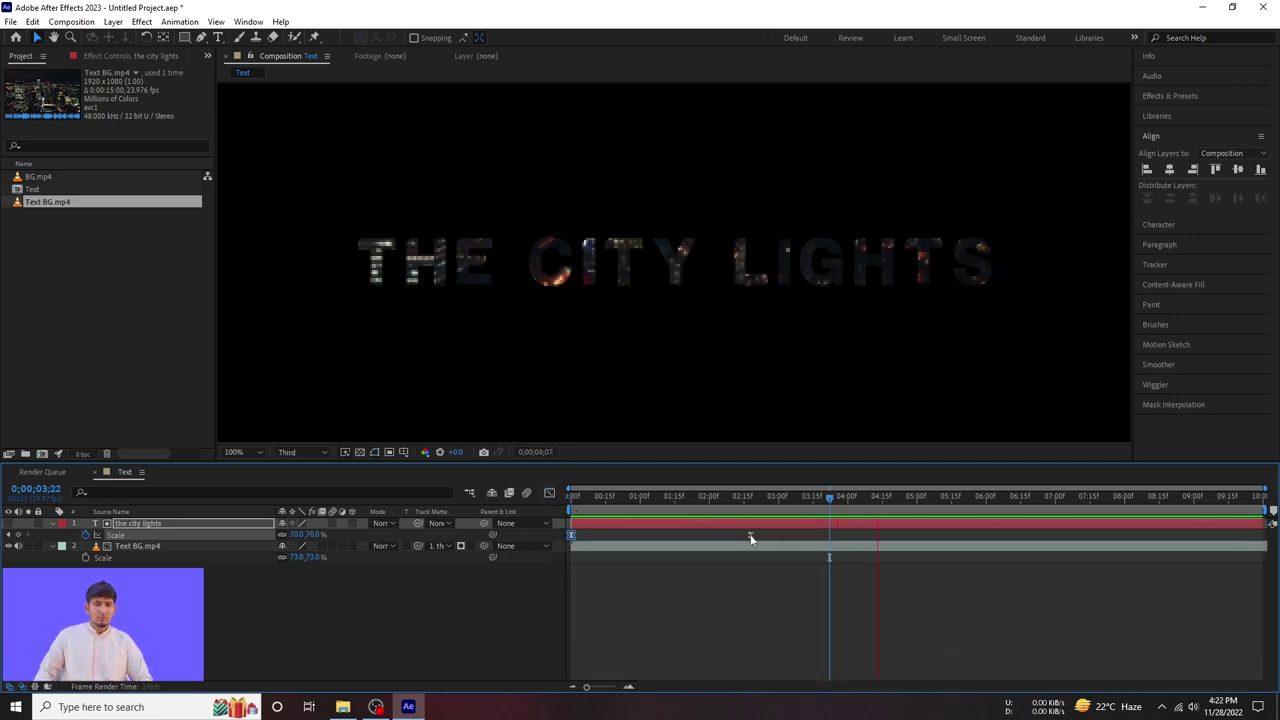
drag(751, 537, 932, 535)
key(space)
drag(604, 527, 614, 527)
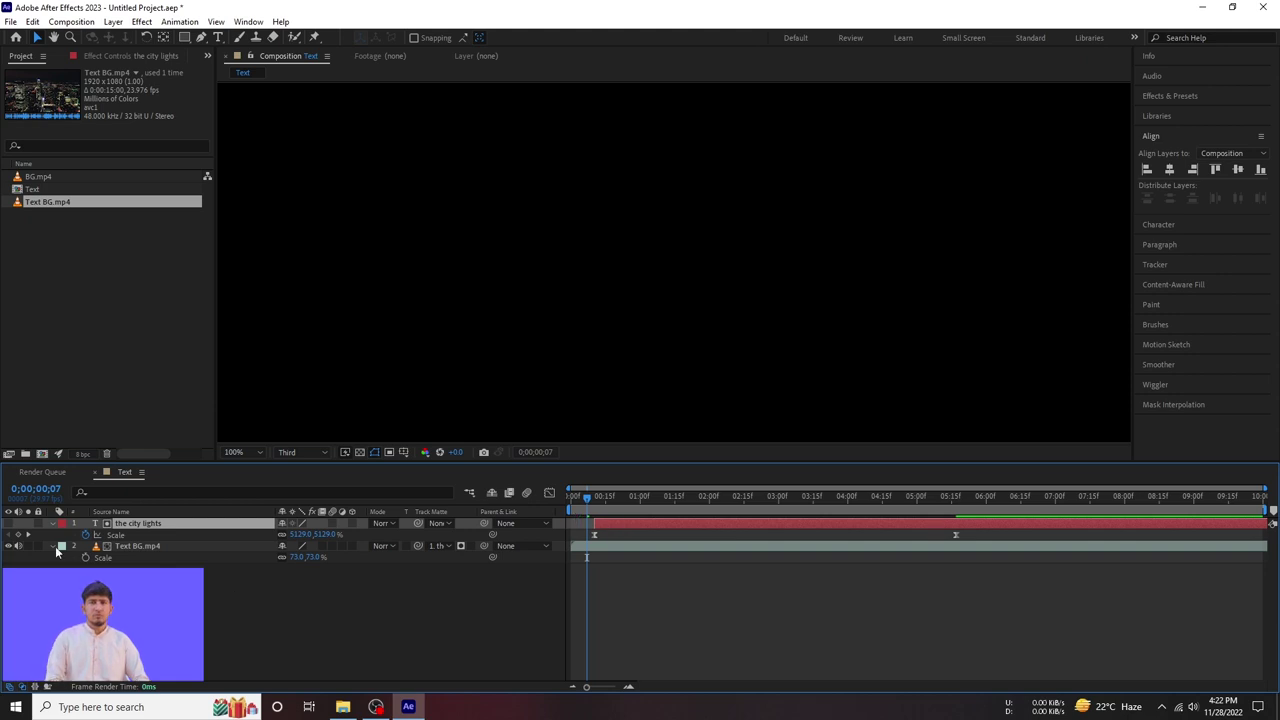
click(44, 180)
Step: Add BG.mp4 beneath the other layers and make the title animation start at 0
drag(59, 181, 300, 562)
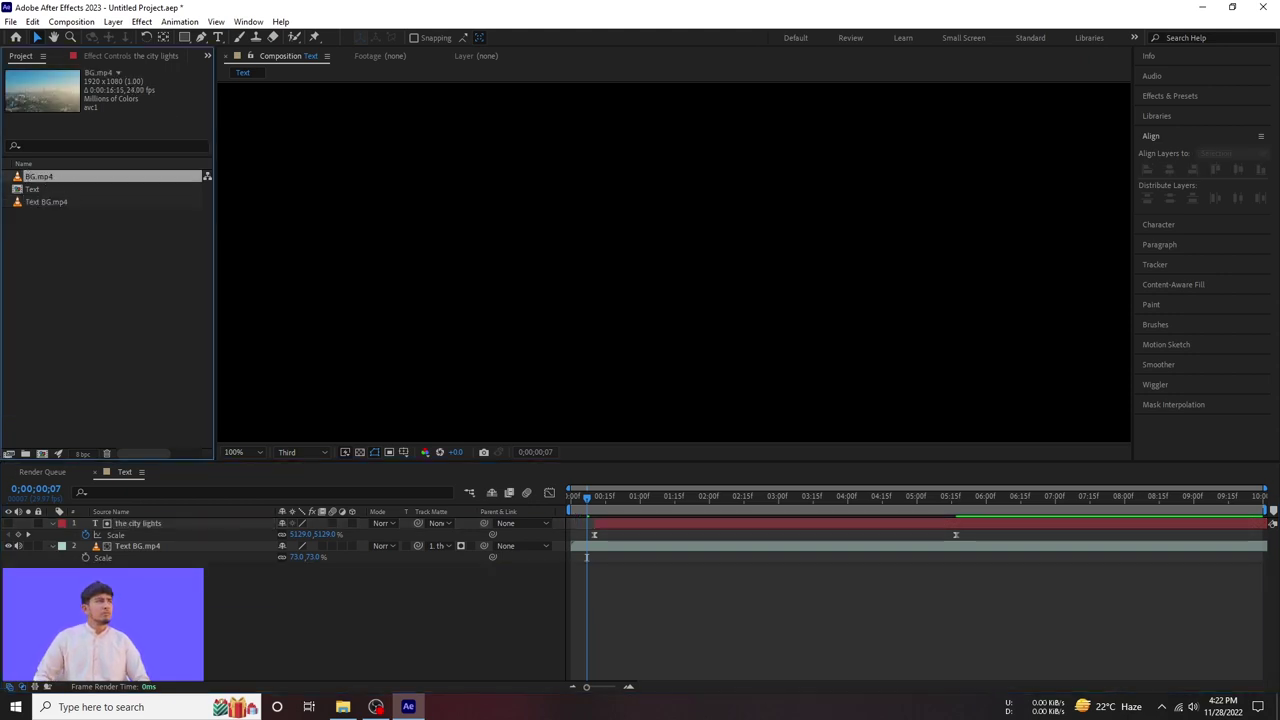
key(space)
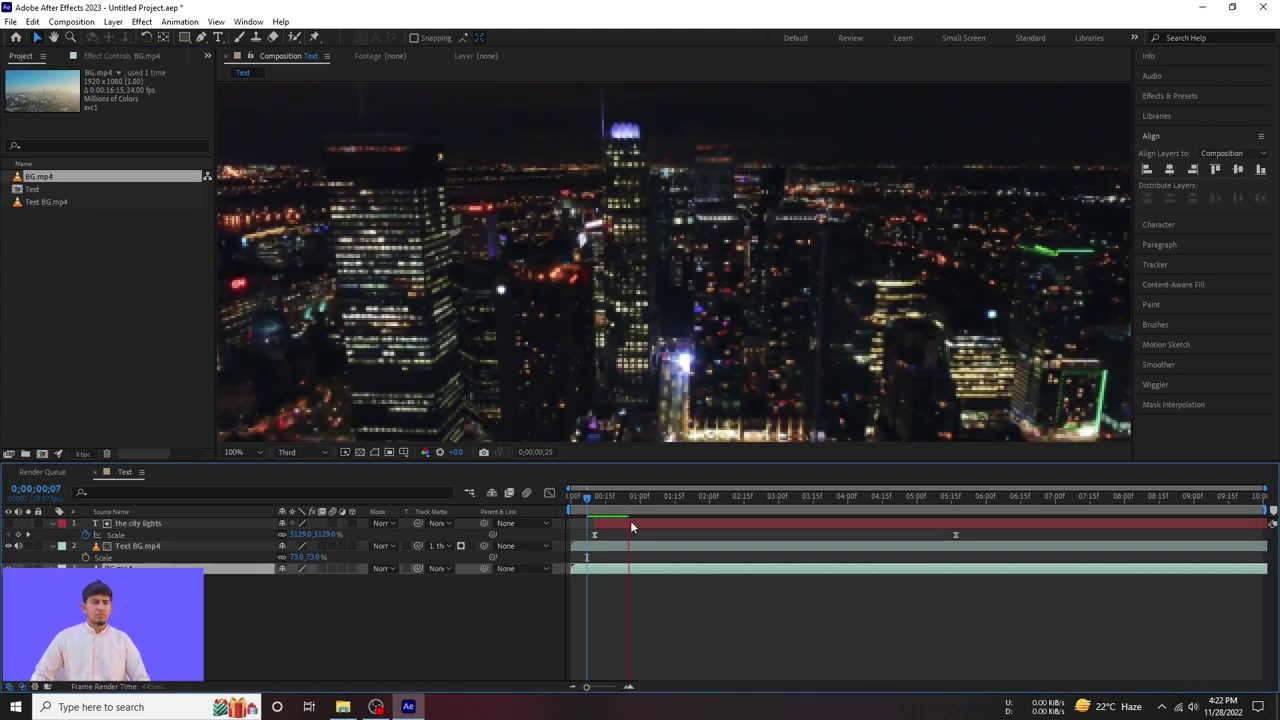
drag(616, 523, 968, 503)
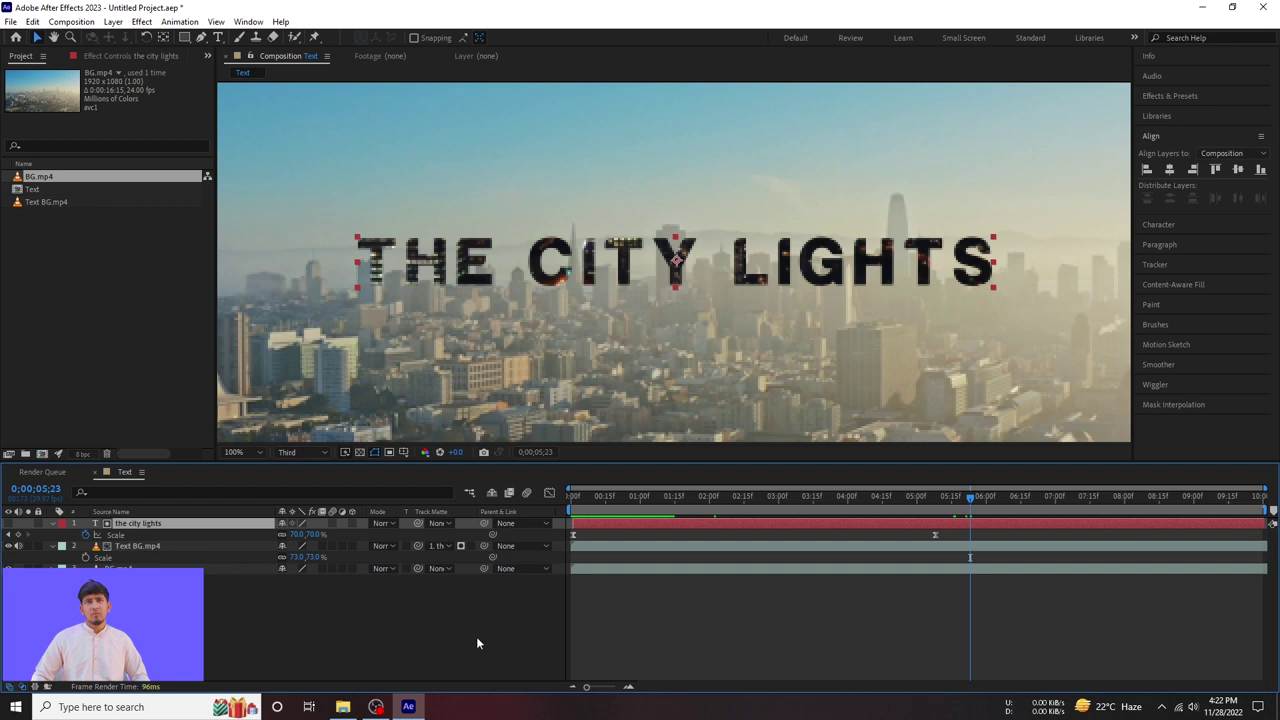
key(space)
Step: Set the viewer to Full resolution and preview the composition from the start
key(space)
click(304, 451)
click(303, 482)
key(space)
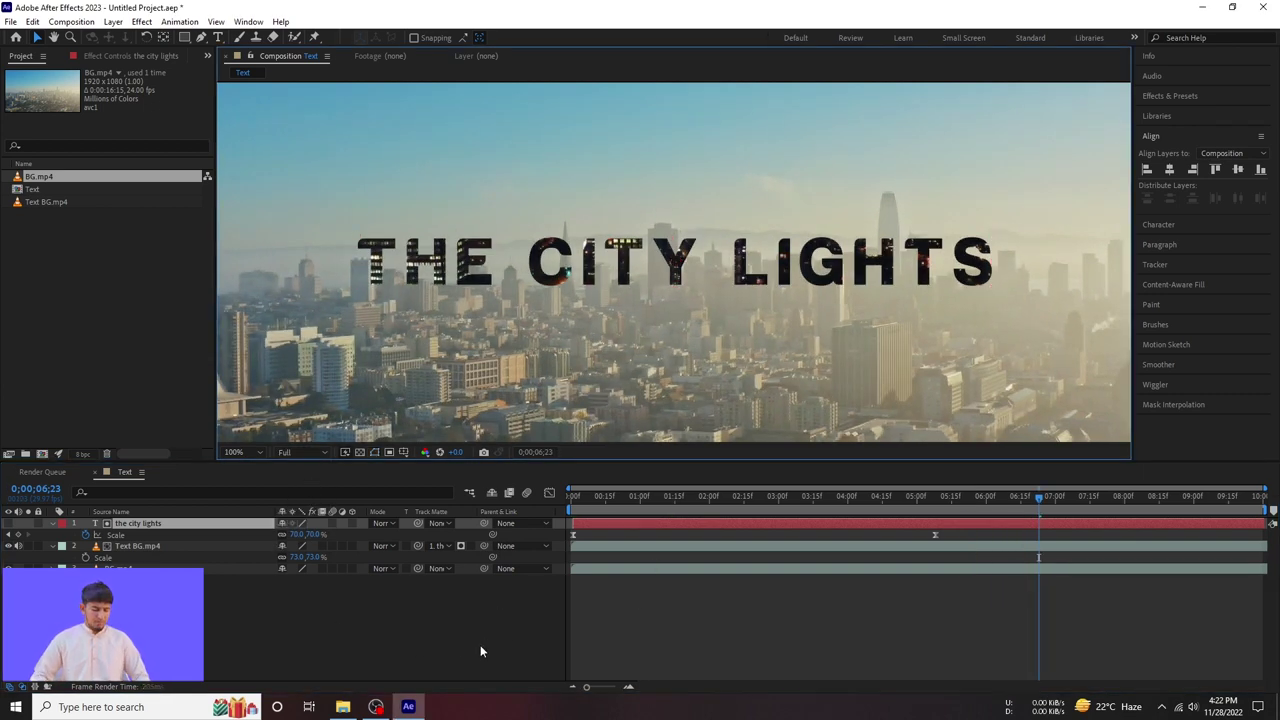
key(space)
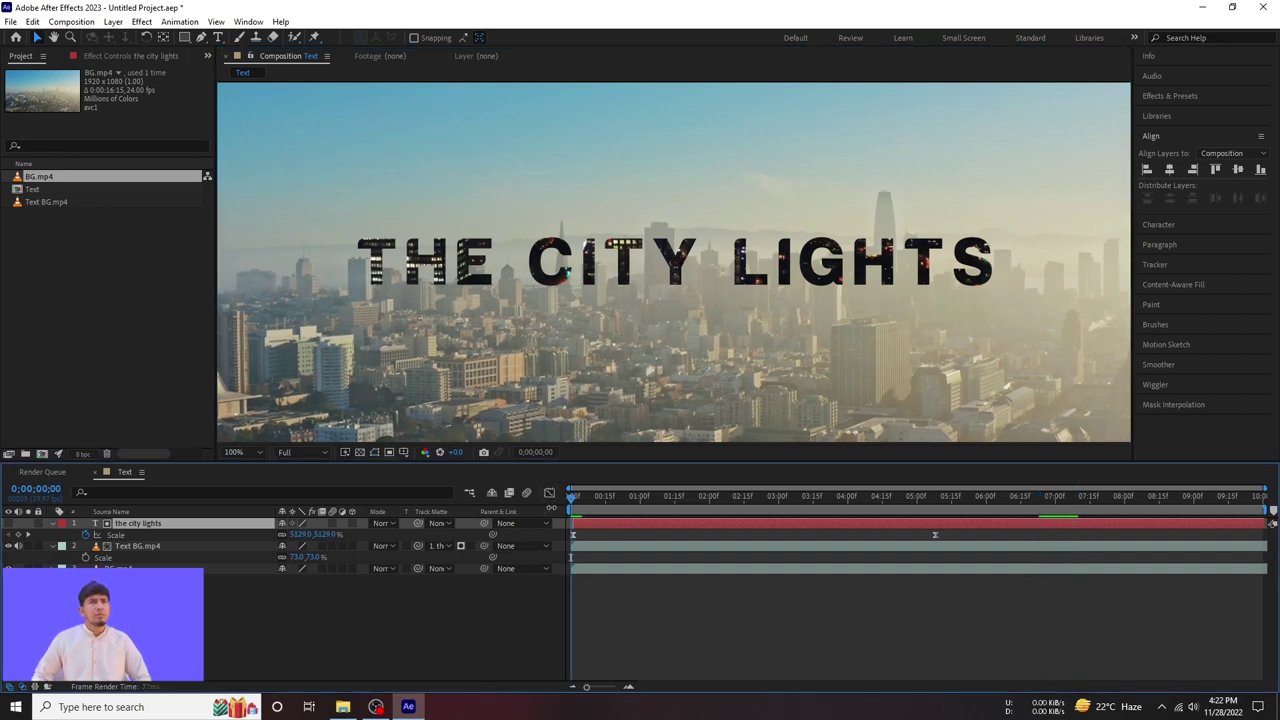
key(Home)
key(space)
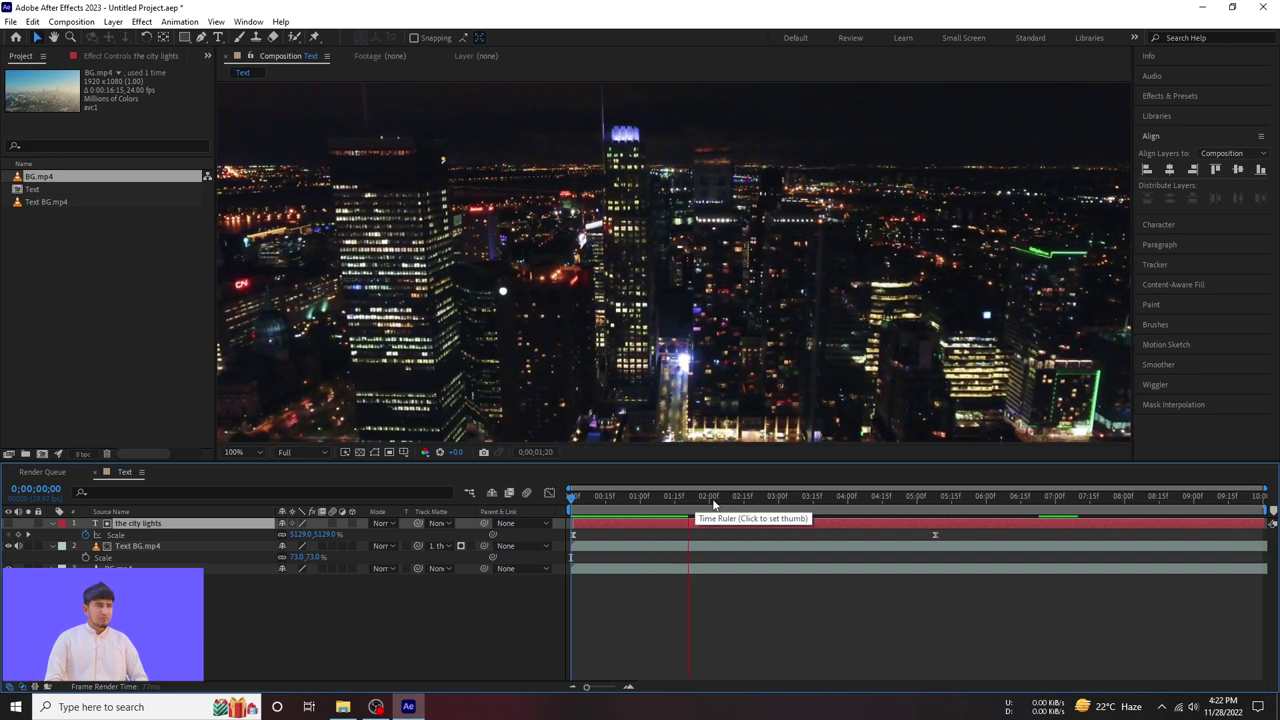
Step: Scrub through the zoom-out to check it, then collapse the layers' property rows
drag(717, 504, 1083, 514)
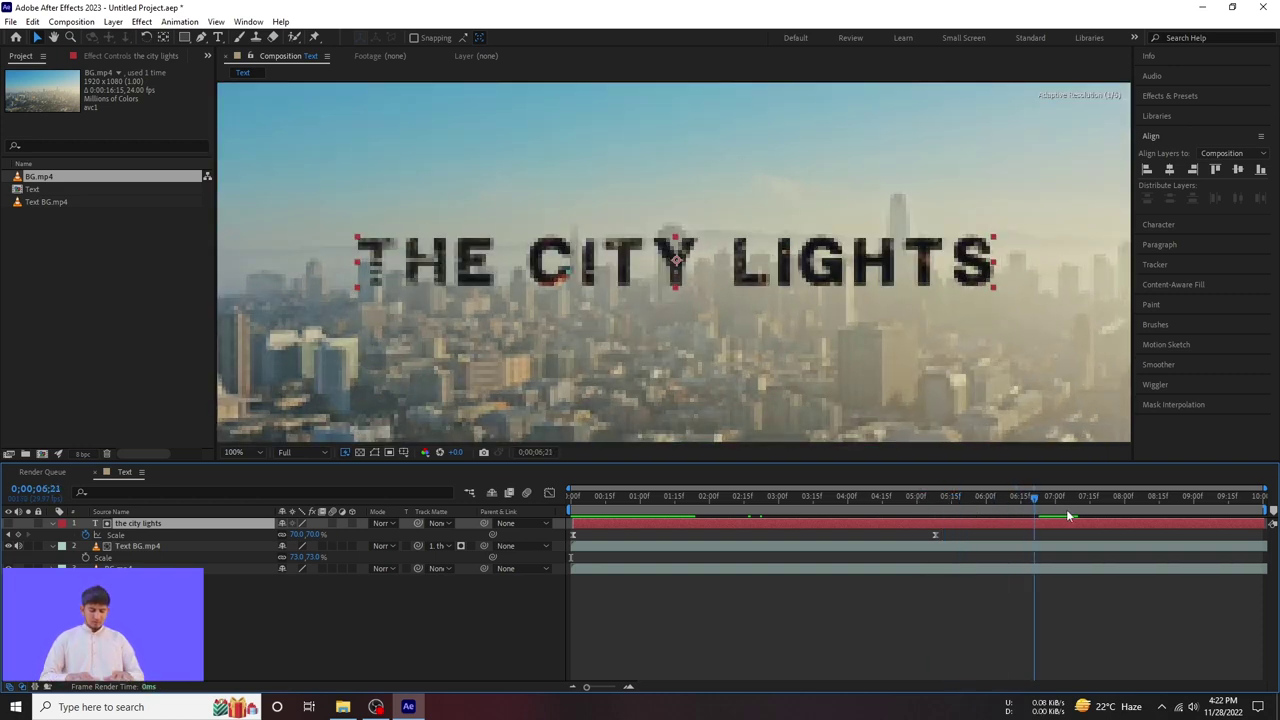
click(942, 535)
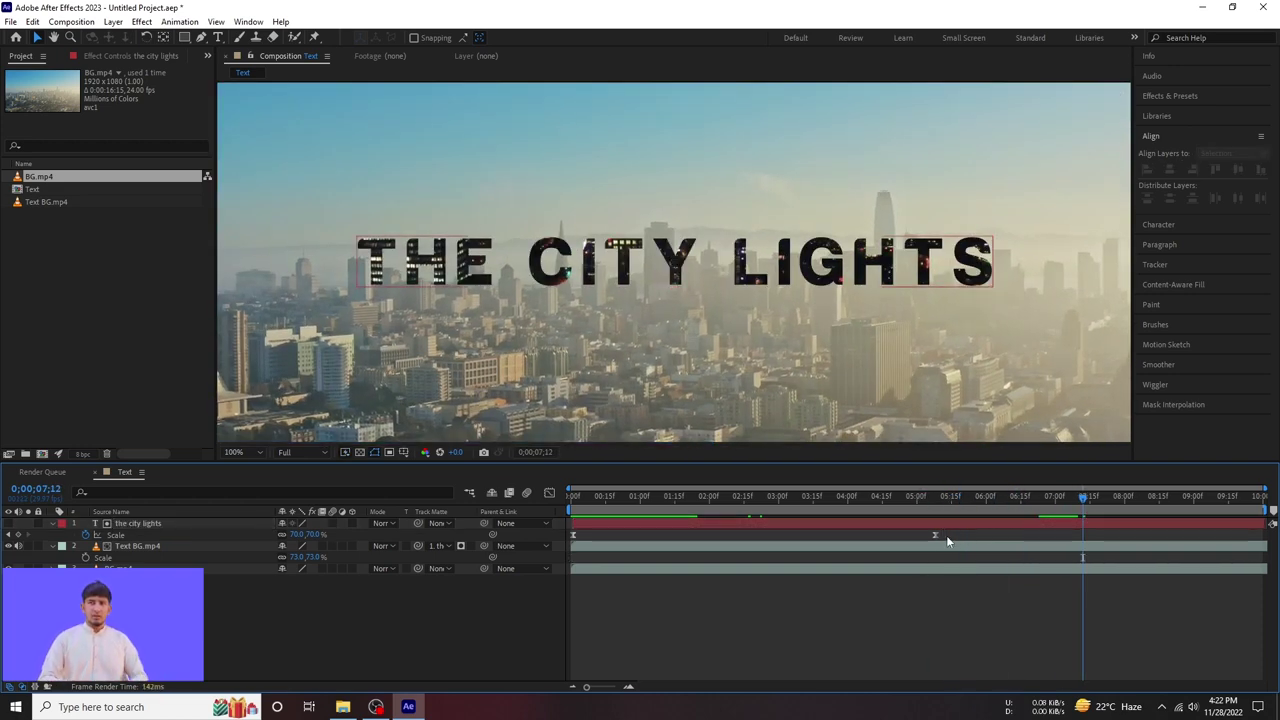
click(52, 545)
click(52, 523)
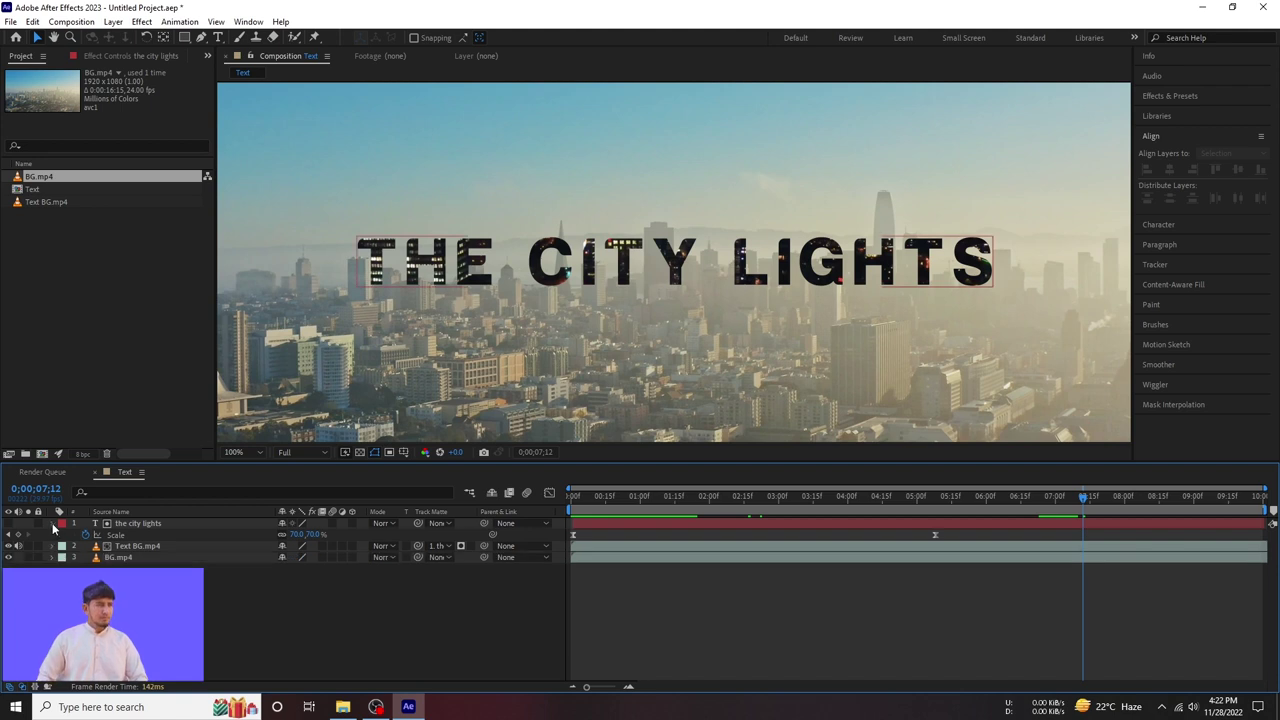
Step: Find Drop Shadow in Effects & Presets and apply it to the title text layer
click(1158, 76)
click(1184, 91)
text(tes)
double_click(1193, 113)
text(dro)
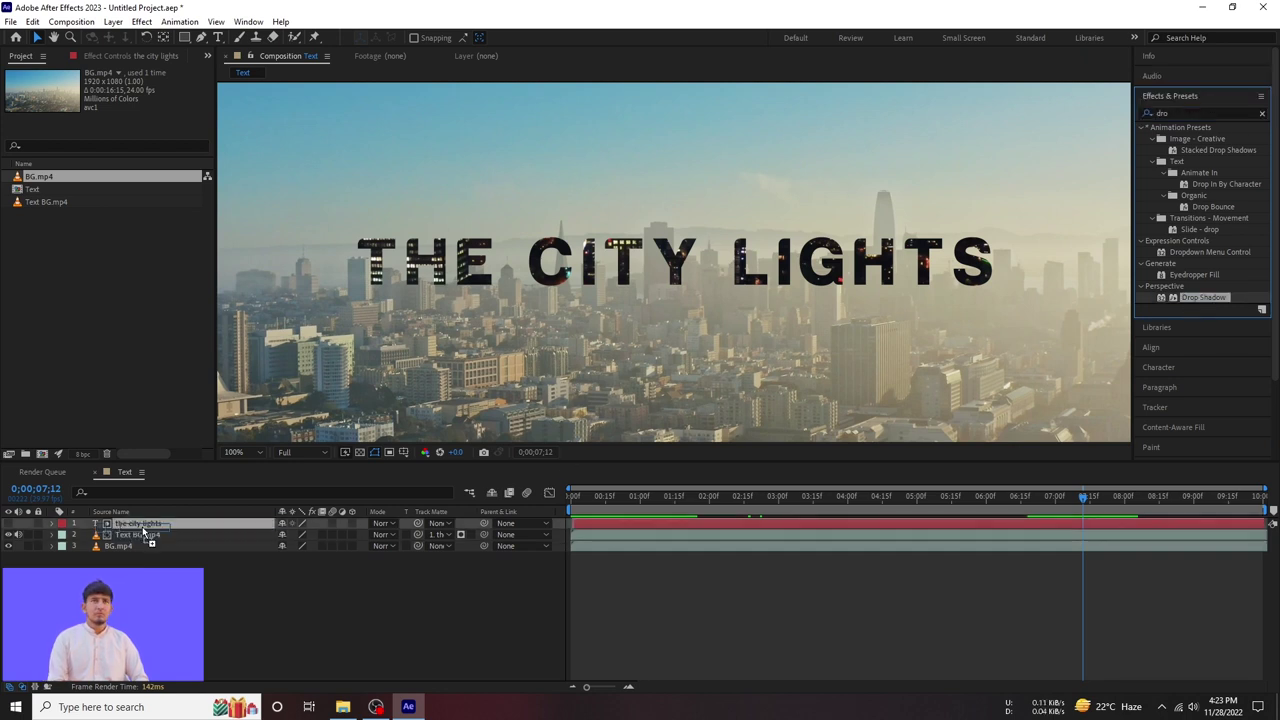
drag(1200, 297, 130, 523)
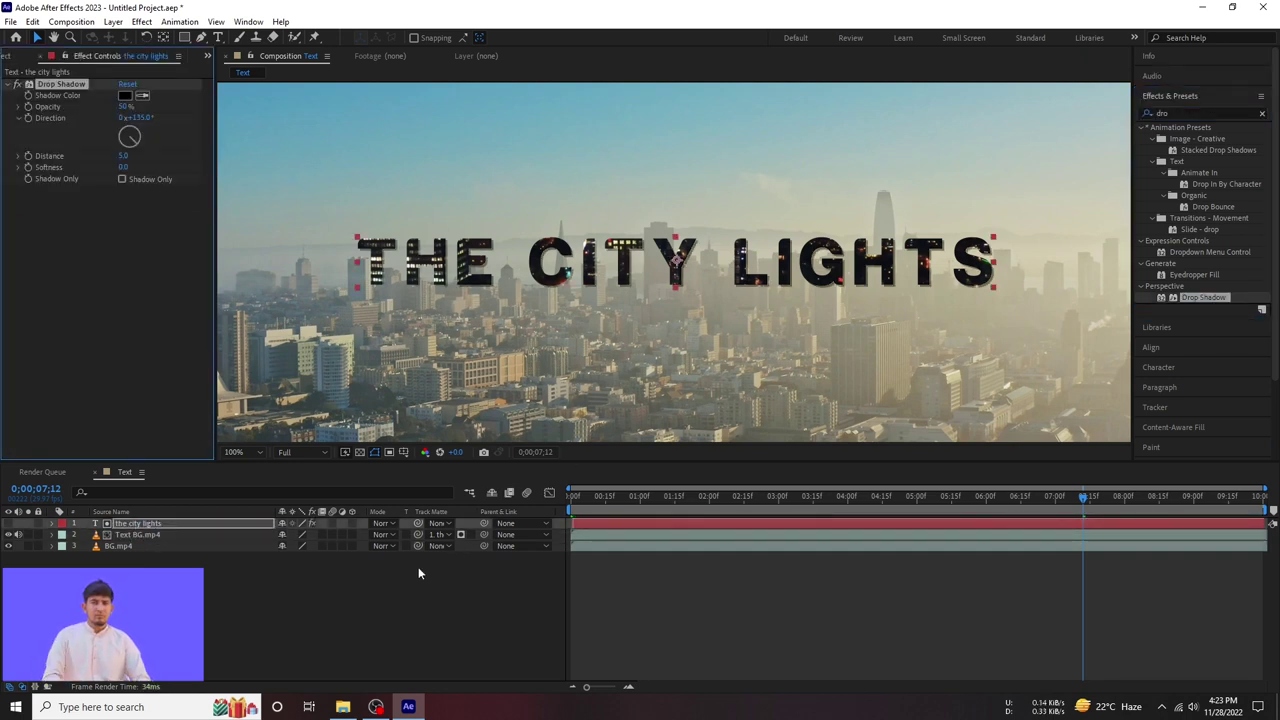
Step: Set the Drop Shadow to 55% opacity, 11 distance and 30 softness, viewing at Full resolution
key(period)
drag(123, 167, 138, 166)
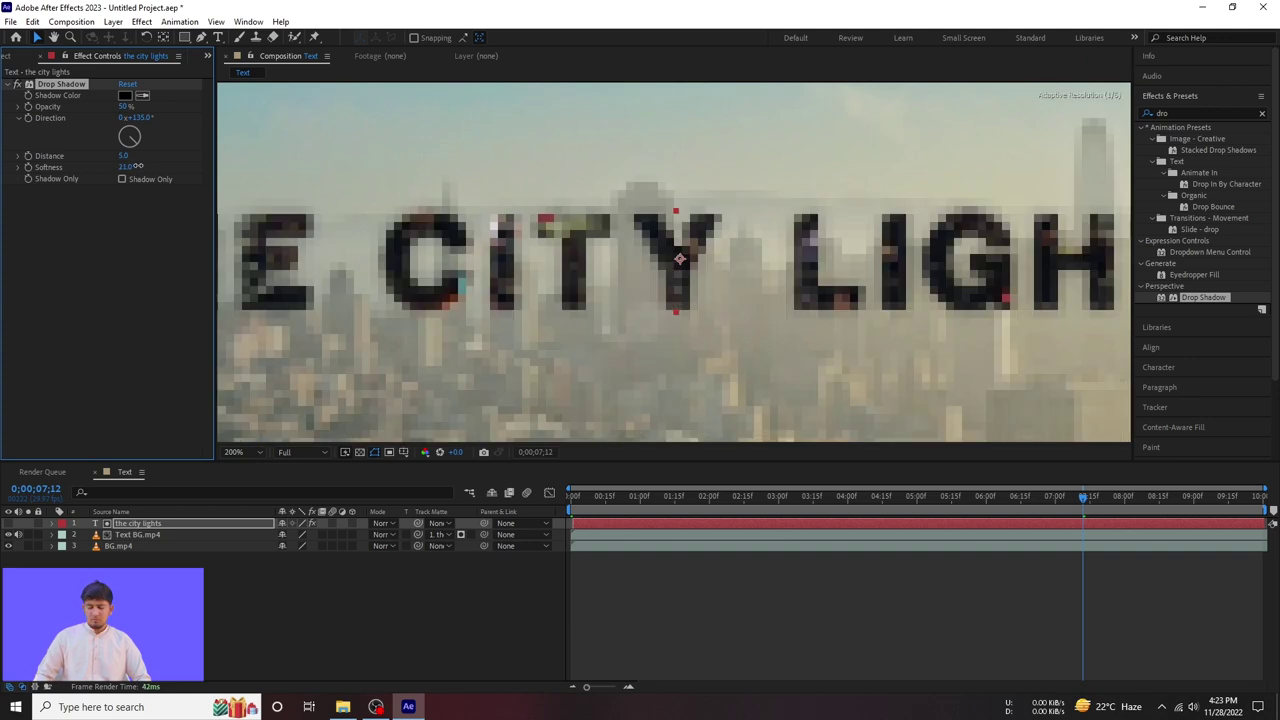
click(295, 452)
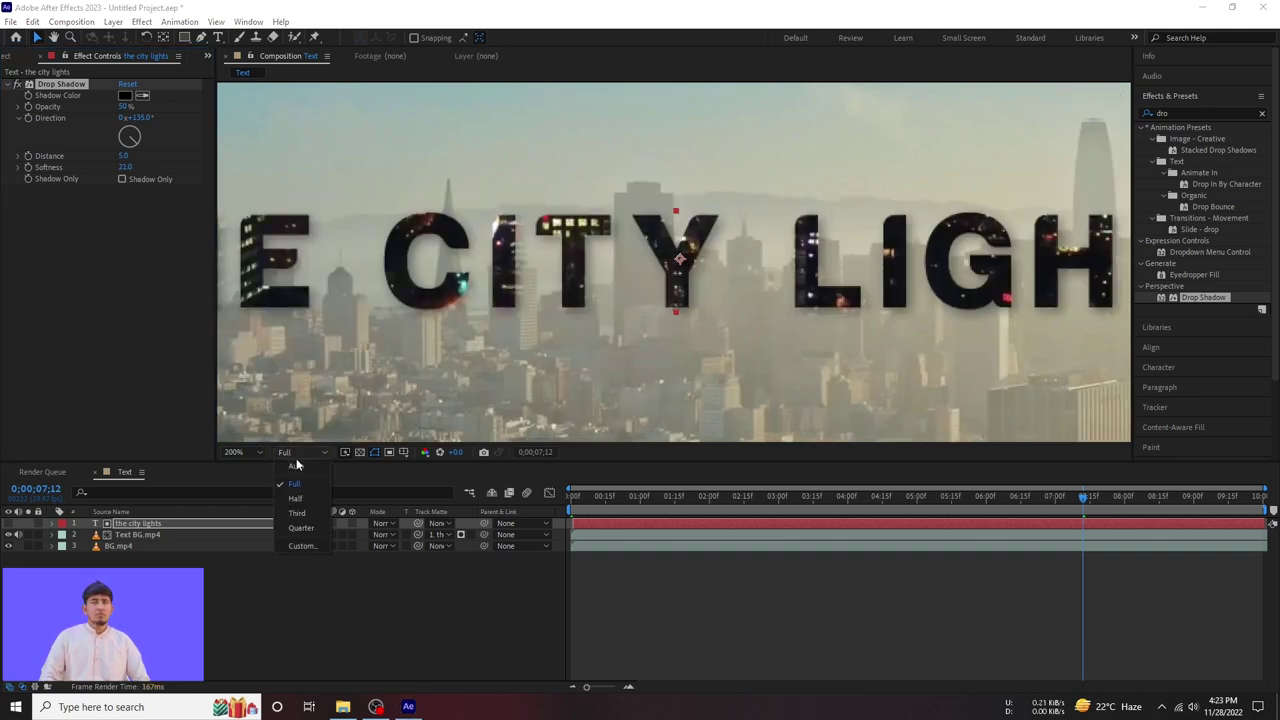
click(295, 484)
click(310, 451)
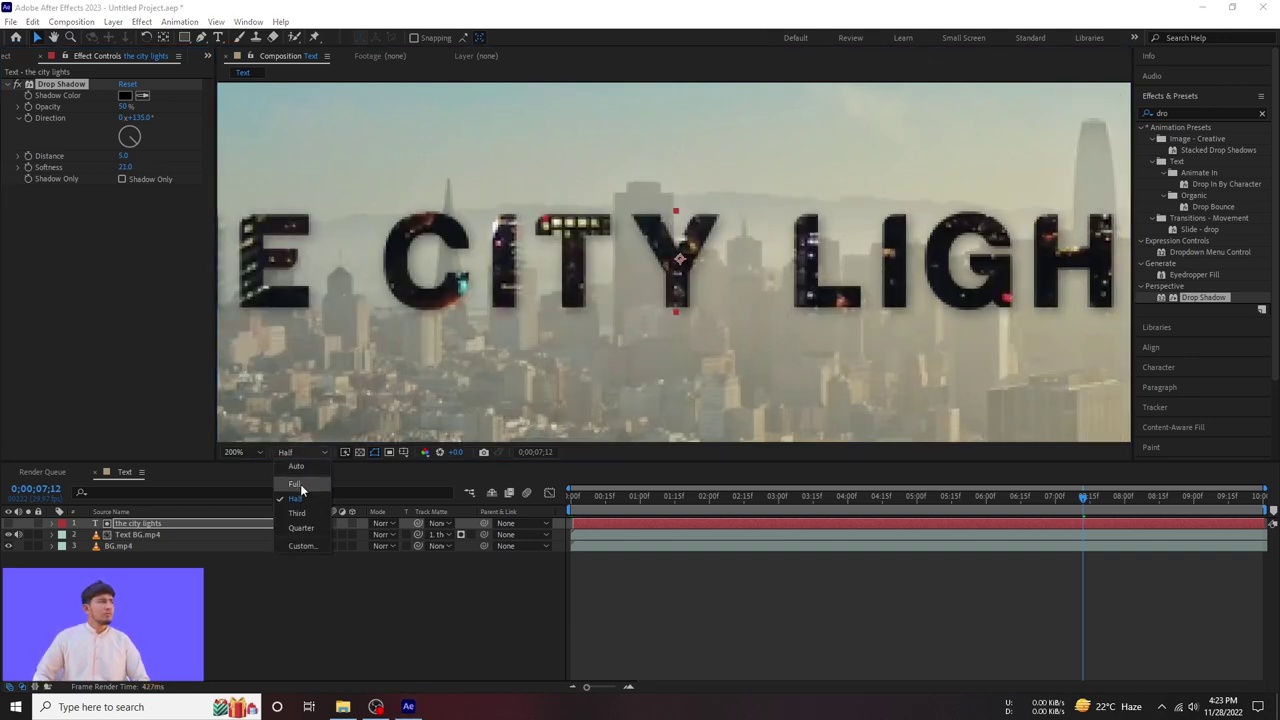
key(comma)
drag(122, 156, 124, 155)
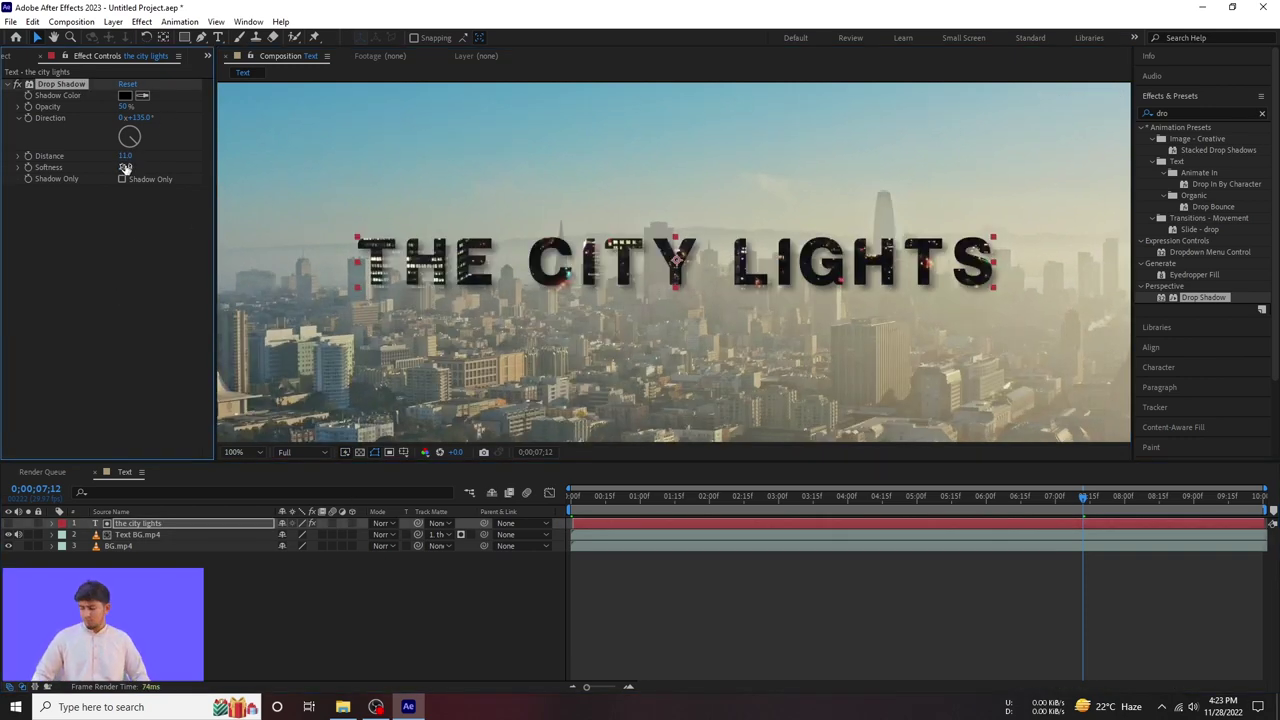
click(182, 230)
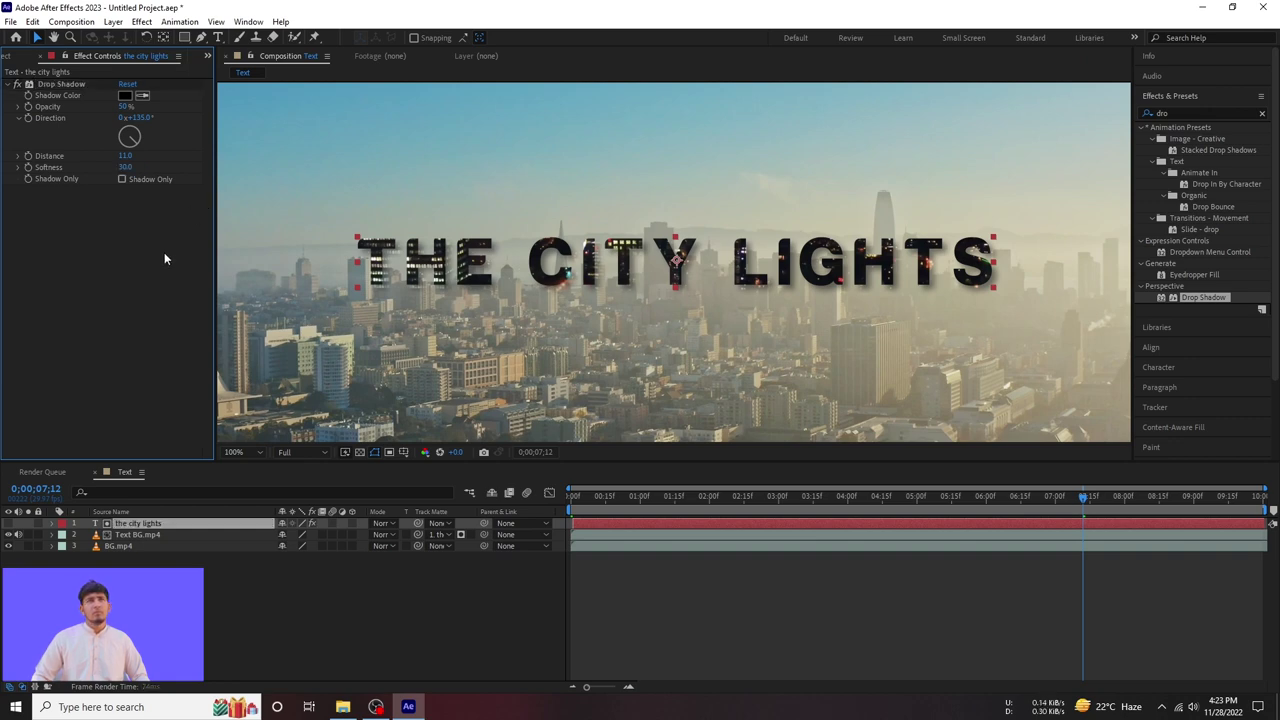
click(128, 117)
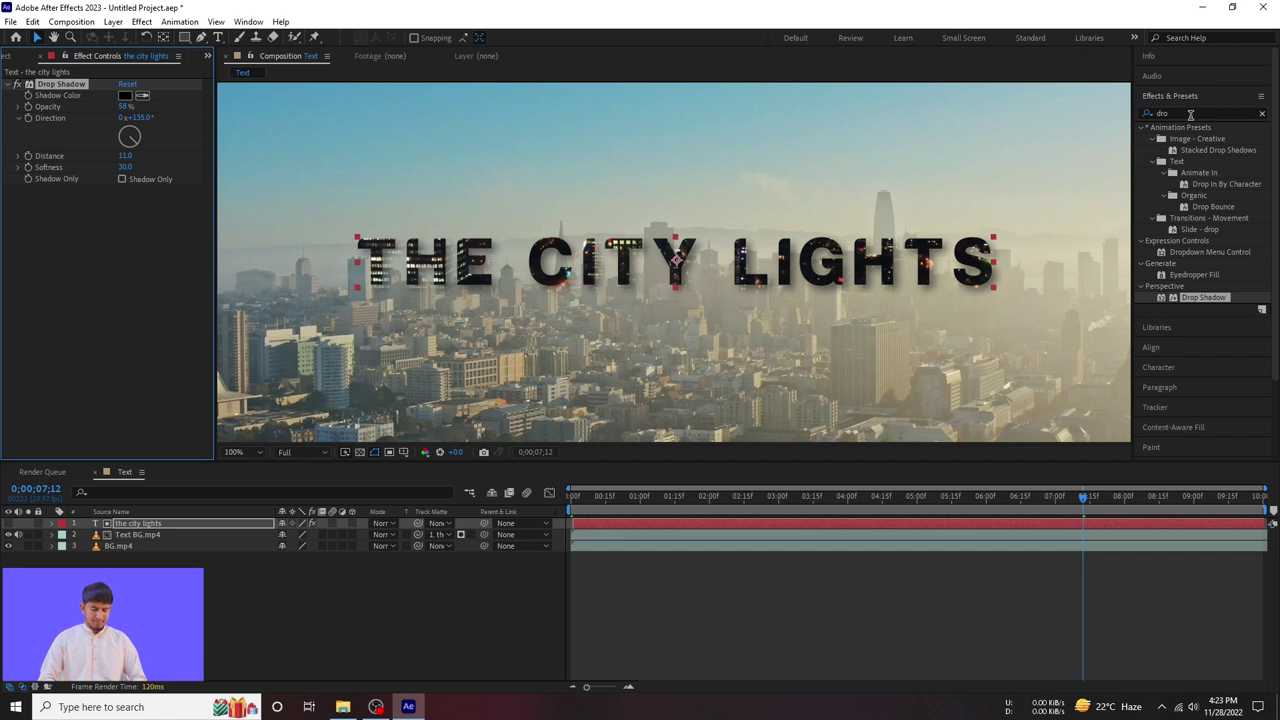
Step: Apply Bevel Alpha to the title text layer at default settings and inspect it zoomed in
double_click(1190, 114)
text(slp)
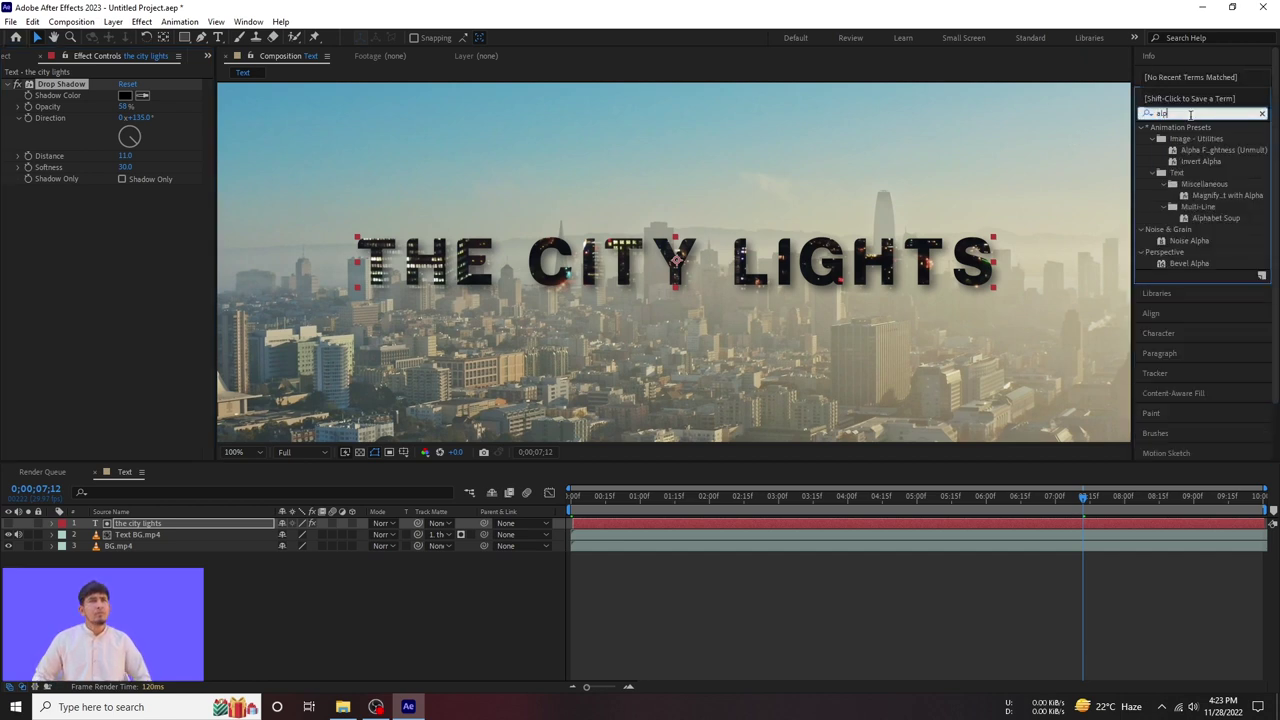
drag(1188, 263, 136, 520)
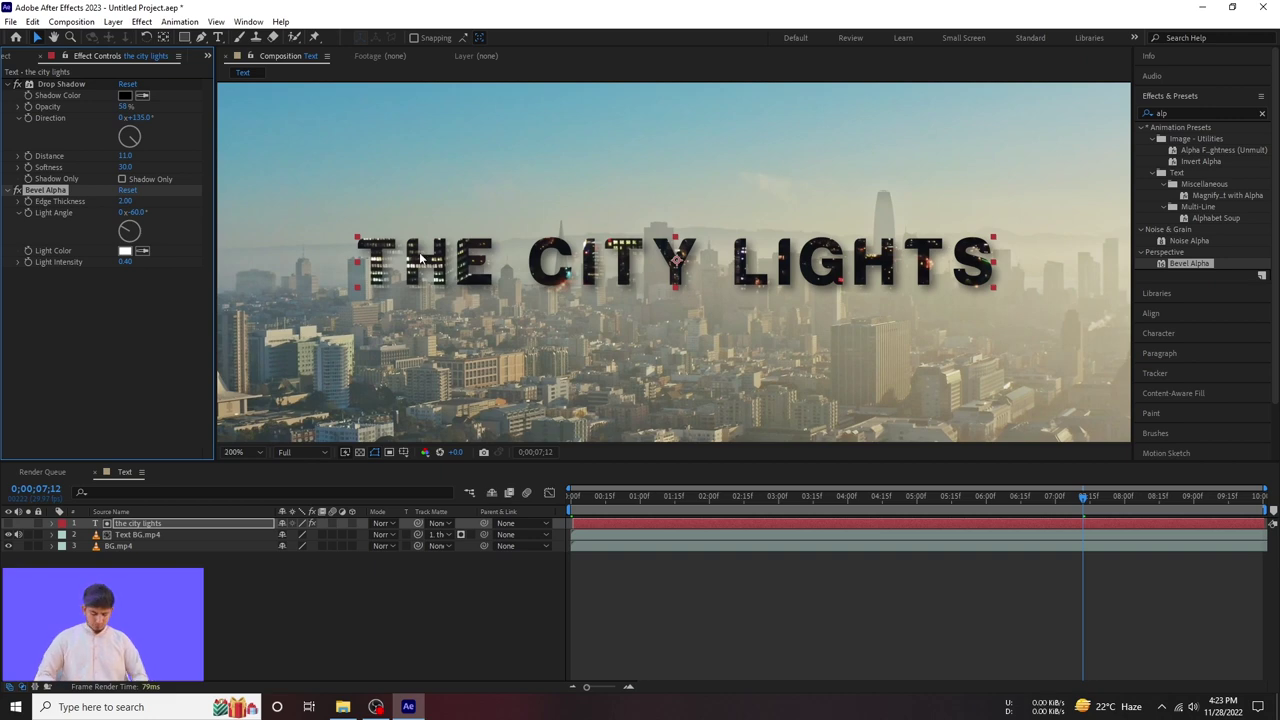
key(period)
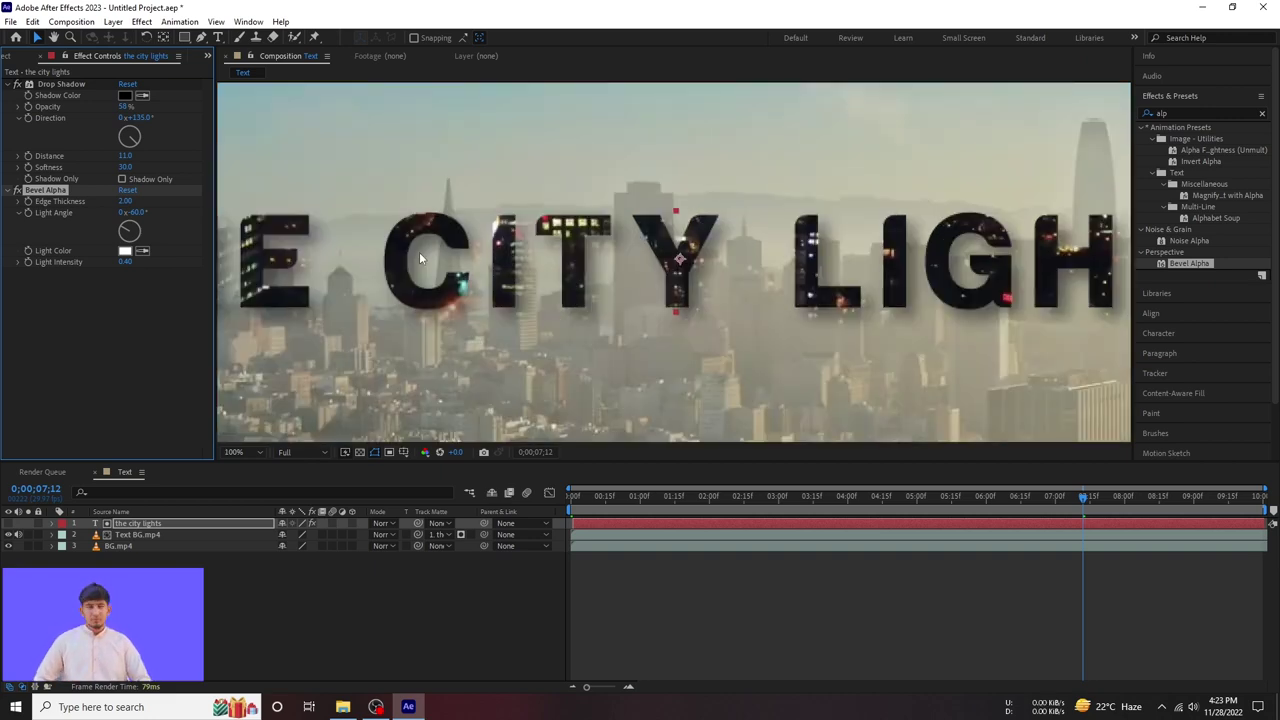
key(comma)
click(705, 496)
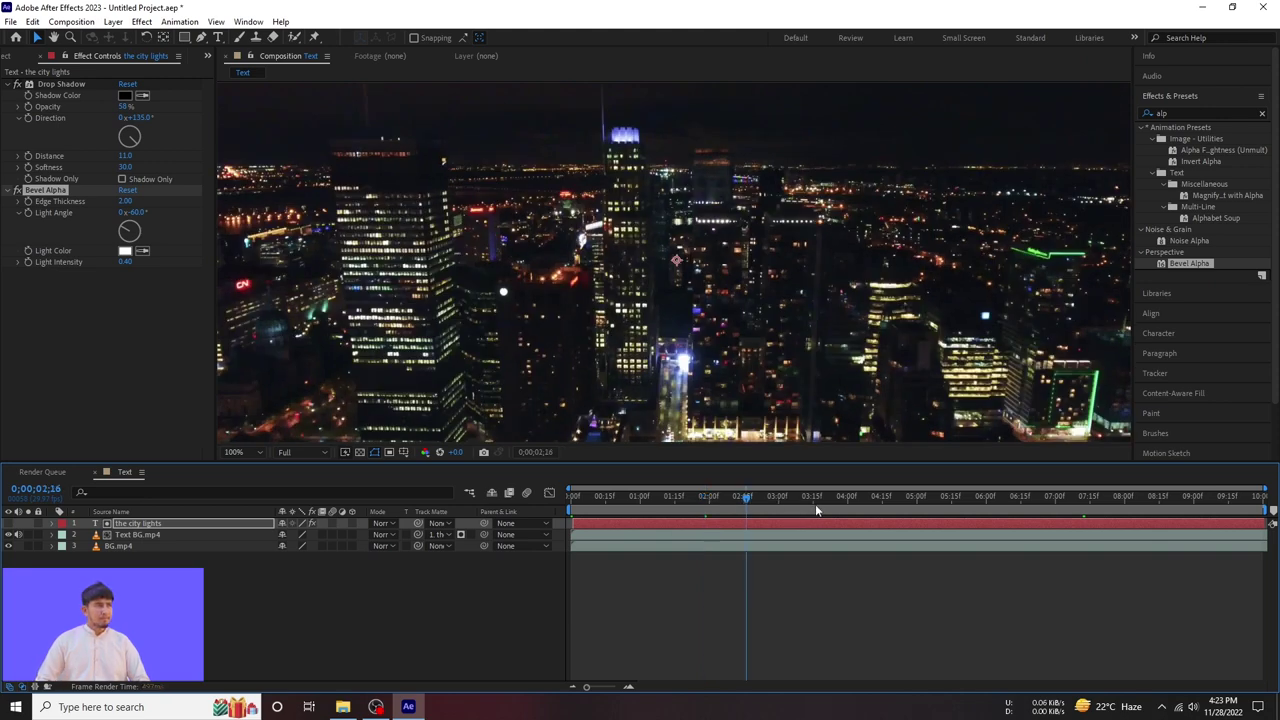
drag(747, 496, 950, 492)
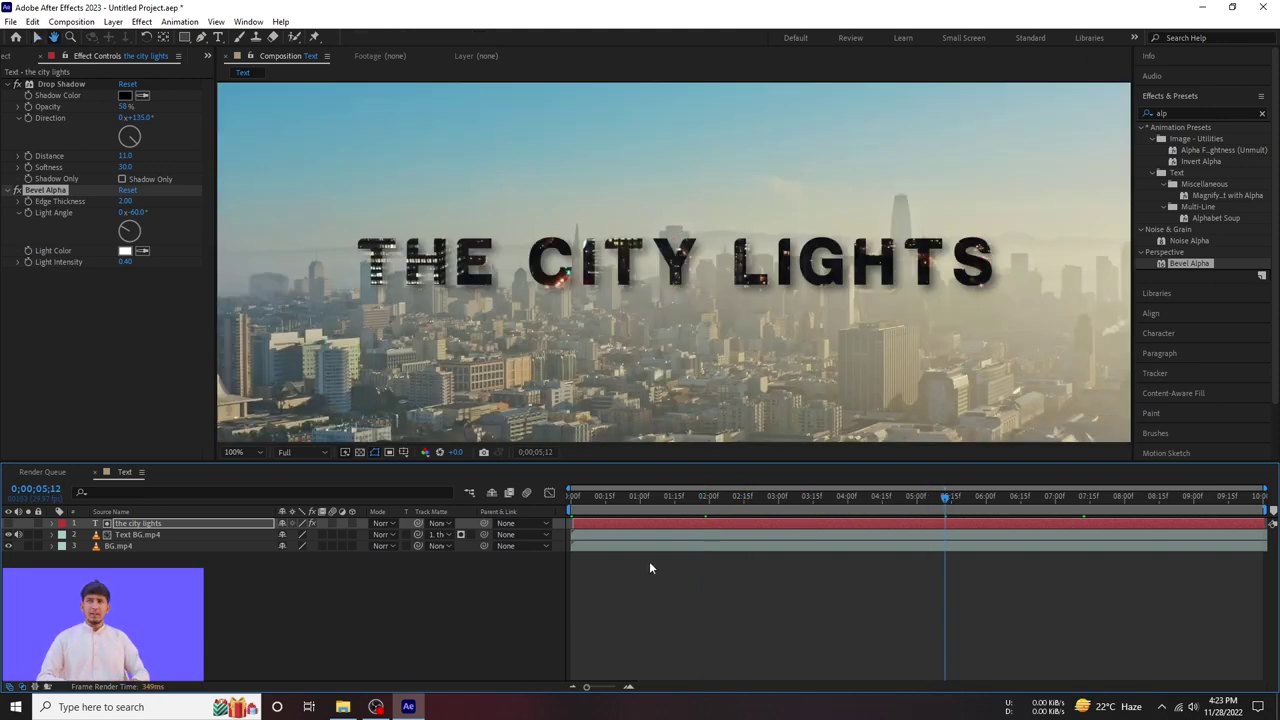
key(space)
key(space)
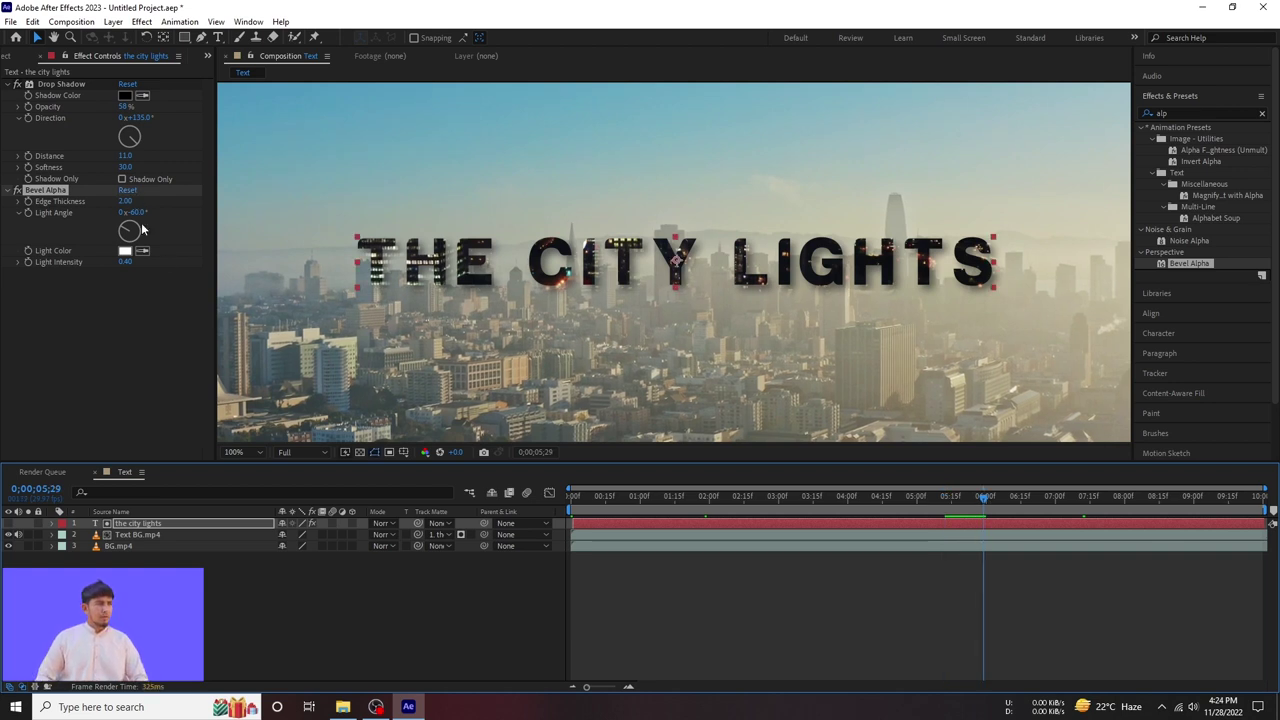